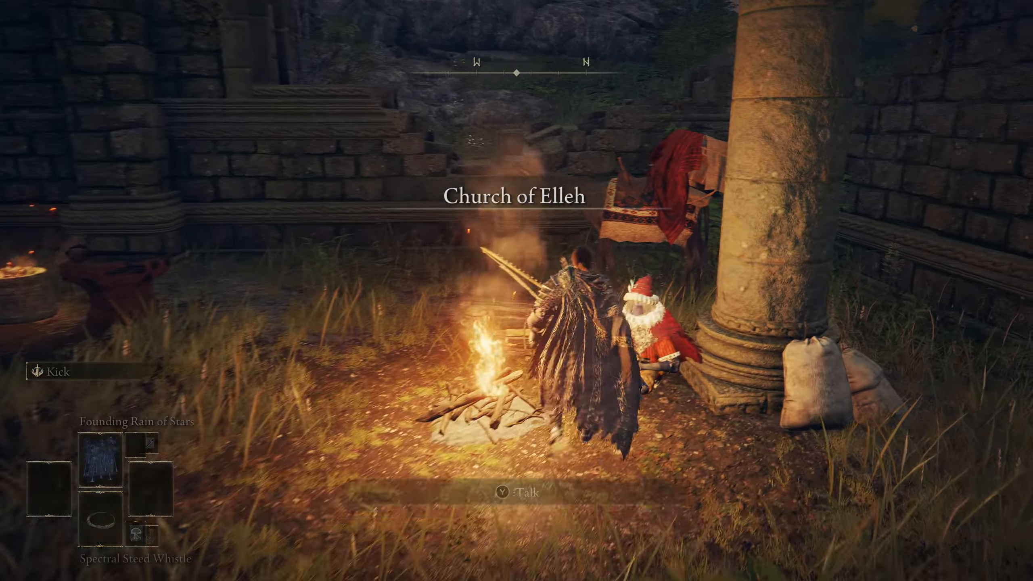
Buy the katana from Merchant Kalé at the Church of Elleh
key("e")
key("e")
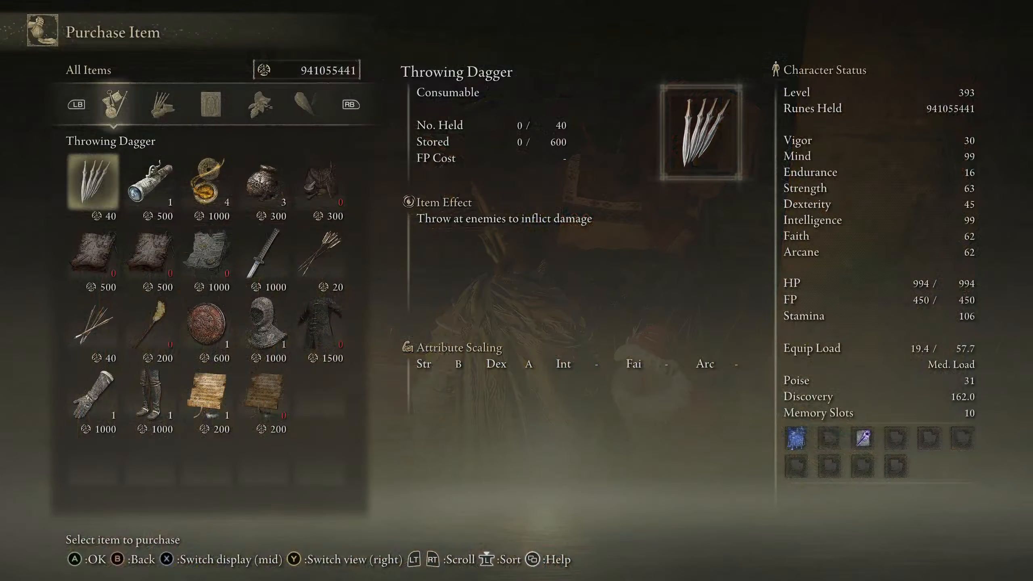
key("Down")
Equip the katana in Right Hand Armament 1 from the Equipment menu
key("e")
key("e")
key("q")
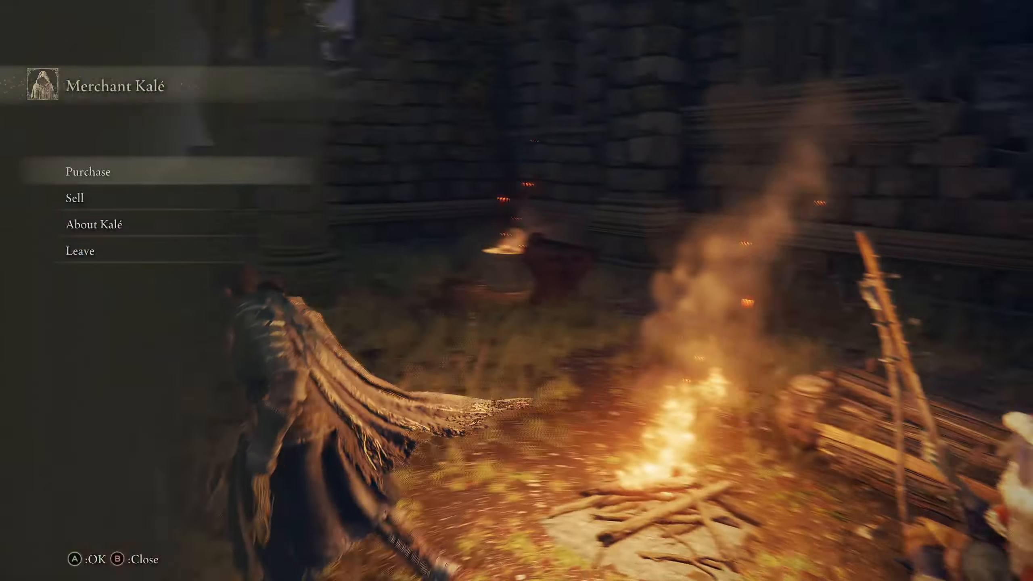
key("q")
key("Escape")
key("e")
key("e")
key("Down")
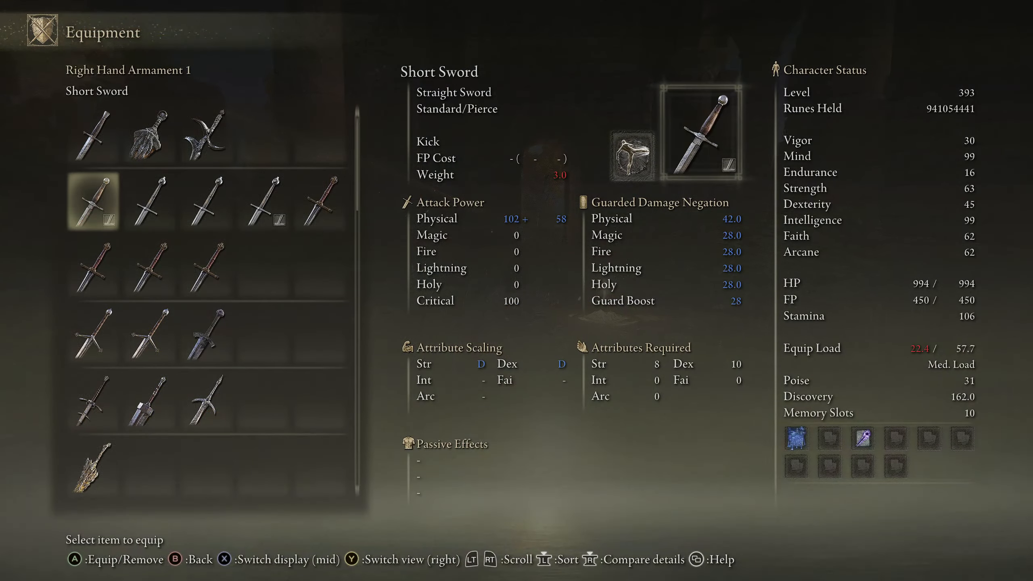
key("Down")
key("Down")
key("Down")
key("Down")
key("Down")
key("Right")
key("Right")
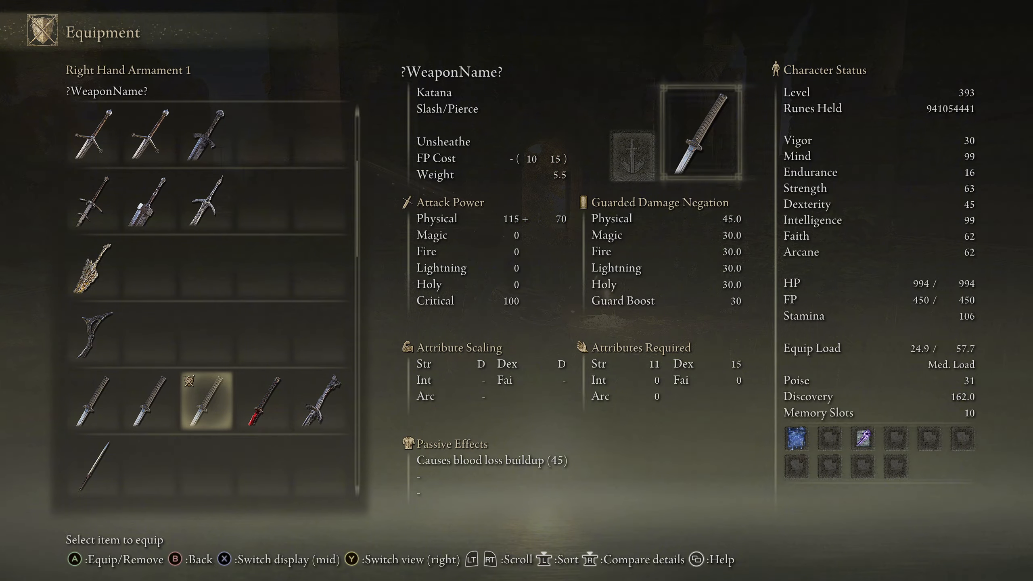
key("e")
key("q")
key("q")
Run into the grassy field and swing the katana through its attack combo
key("w")
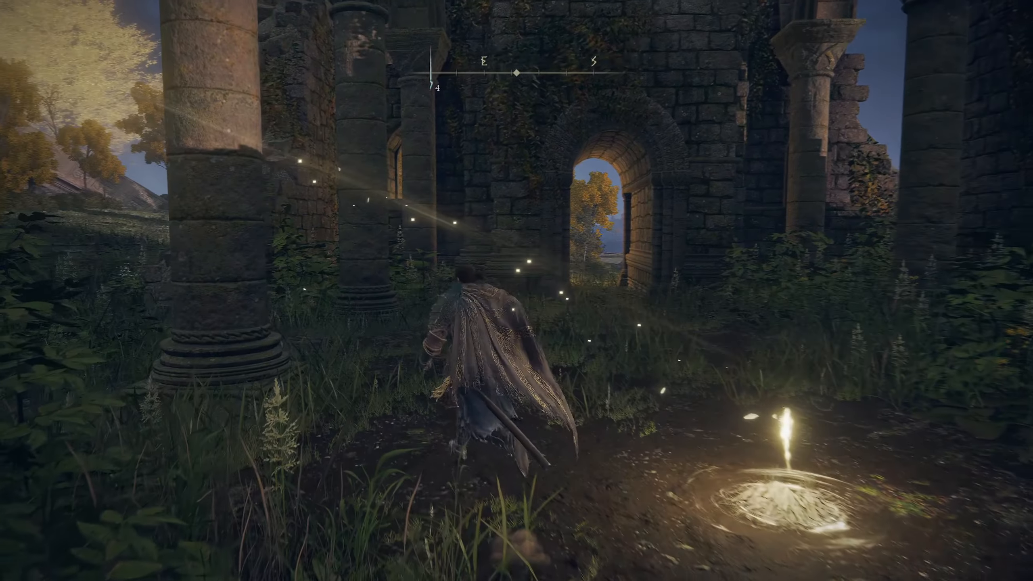
key("w")
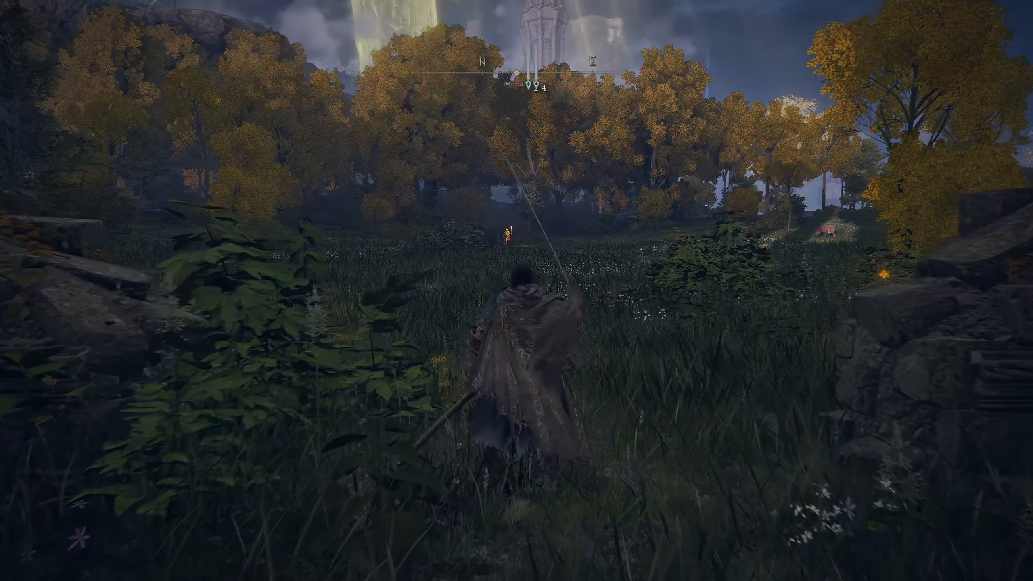
key("w")
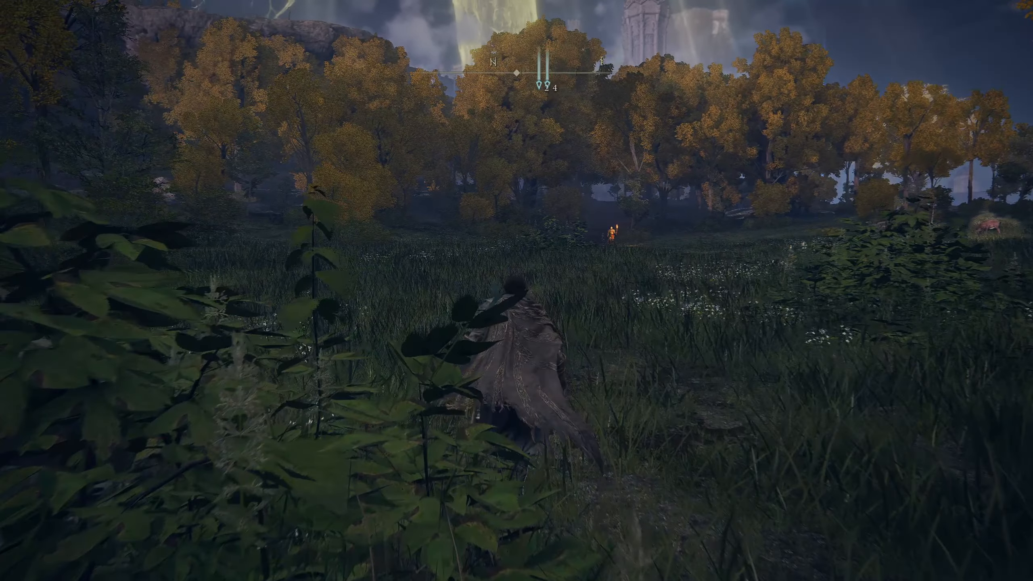
key("w")
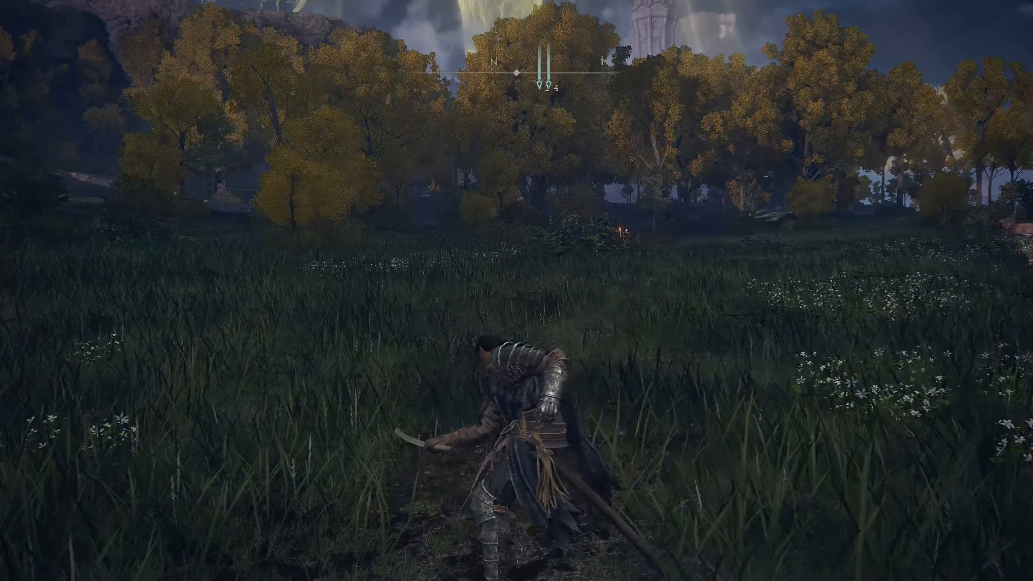
key("w")
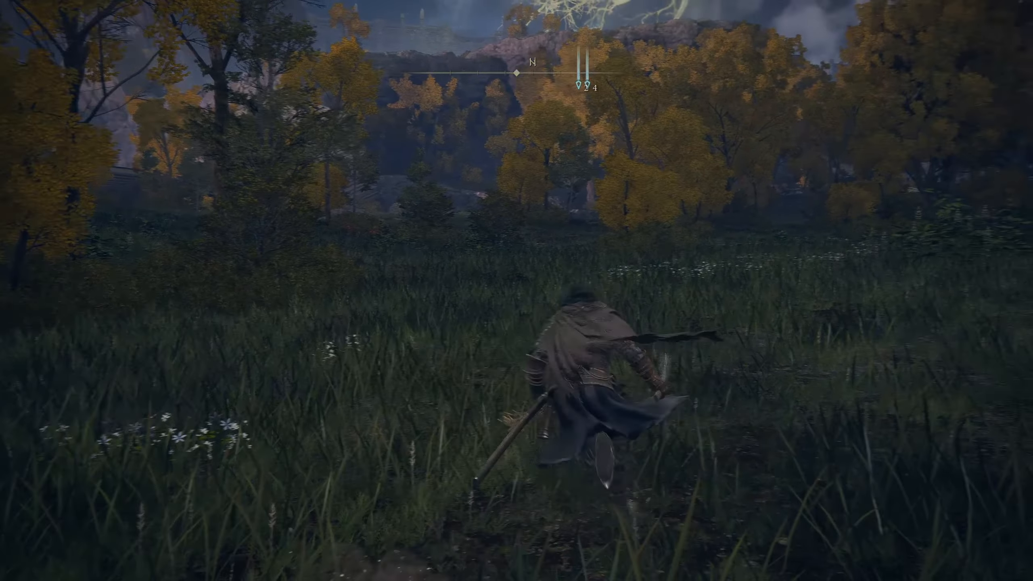
key("alt+Tab")
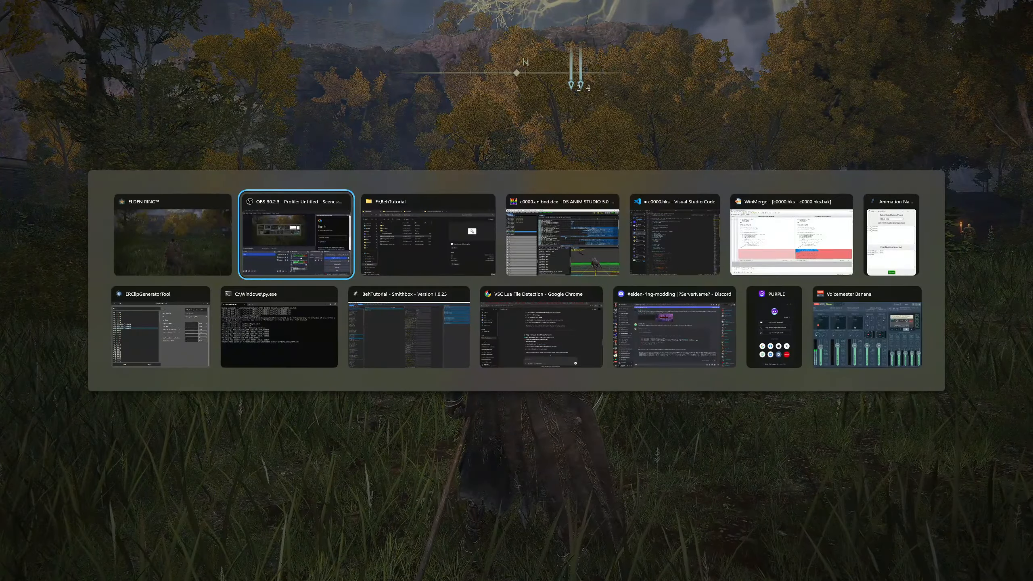
Preview animations a725_032050, a725_030050 and a725_030040 in DS Anim Studio
left_click(529, 262)
left_click(372, 195)
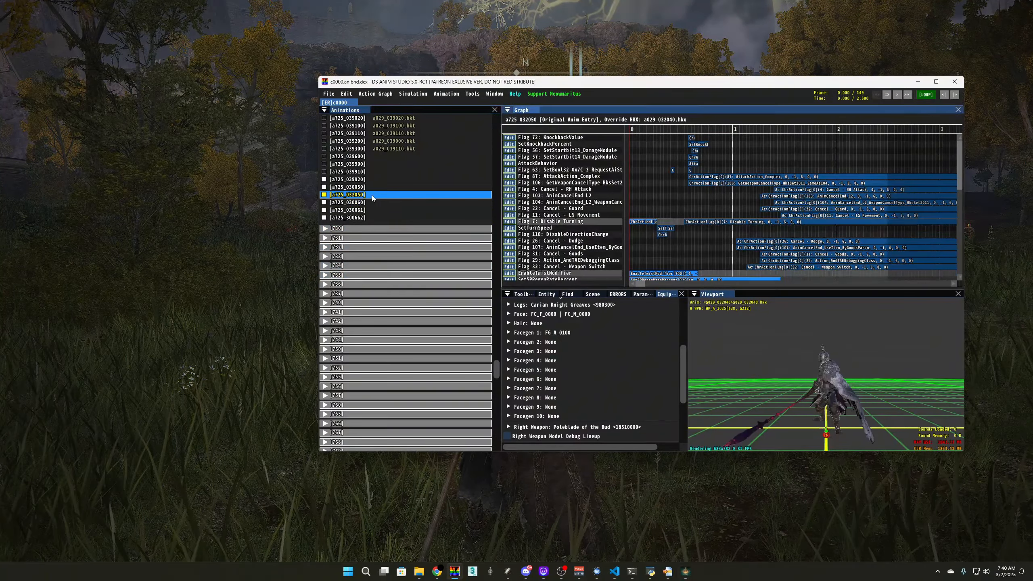
key("Up")
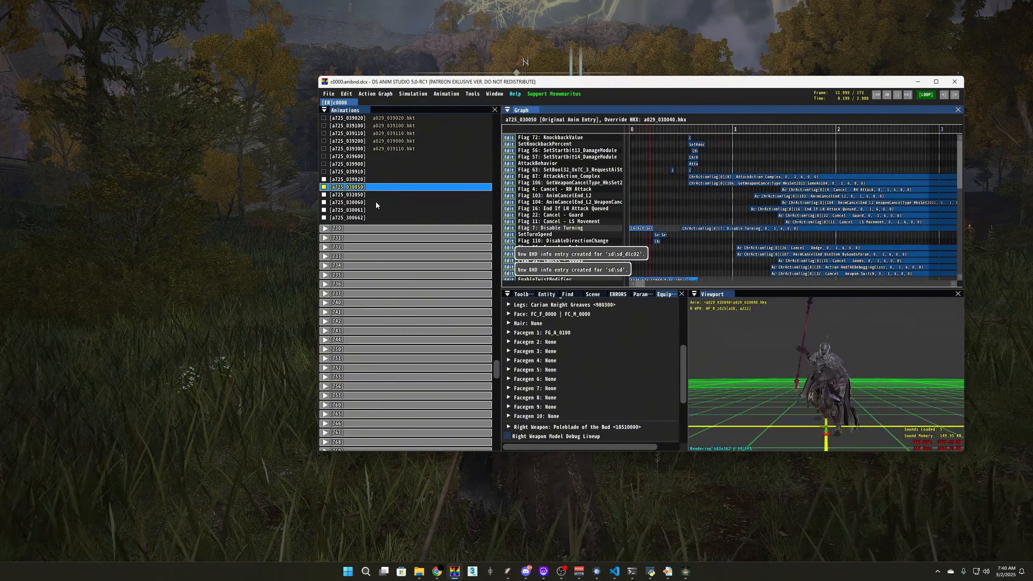
key("space")
scroll(381, 198, "up", 20)
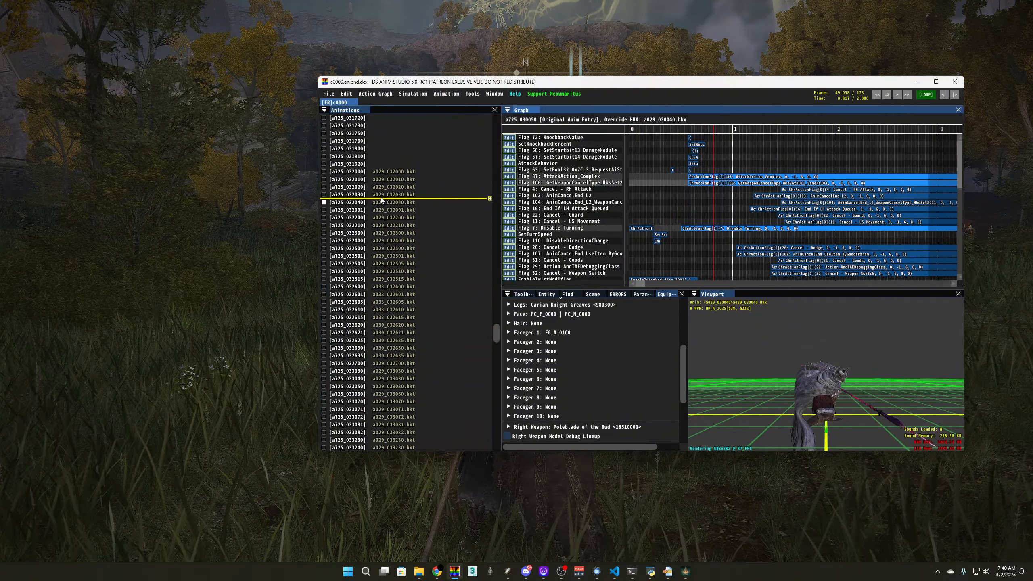
scroll(381, 198, "up", 10)
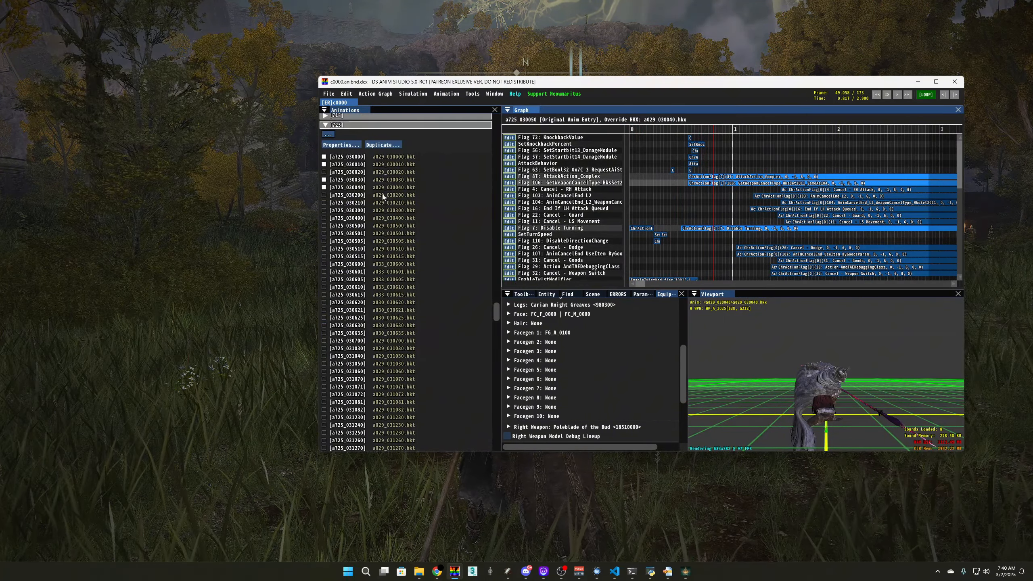
left_click(383, 189)
key("space")
key("space")
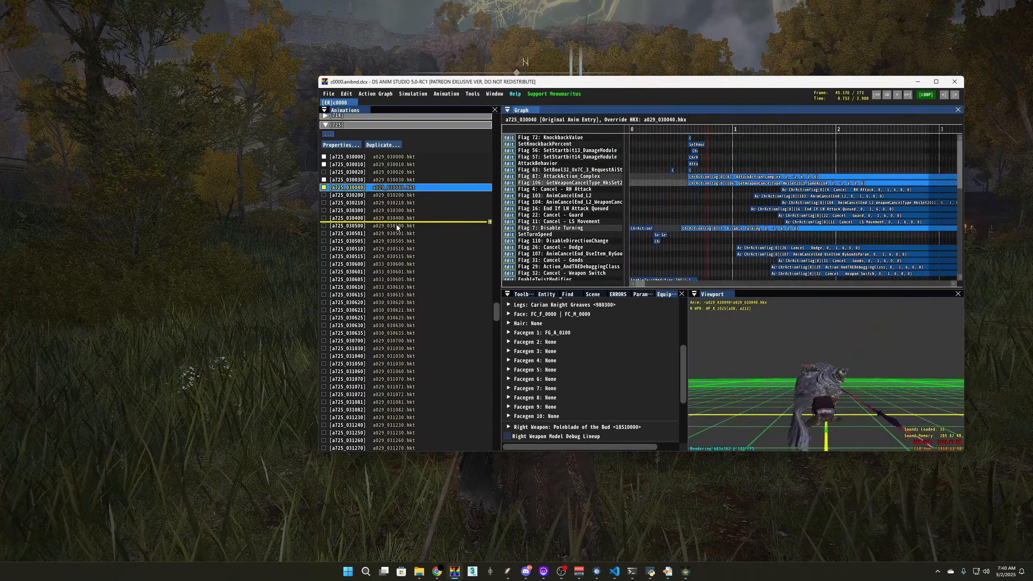
Move the DS Anim Studio window left and preview animation a725_030030
left_click_drag(528, 87, 449, 80)
scroll(316, 218, "down", 5)
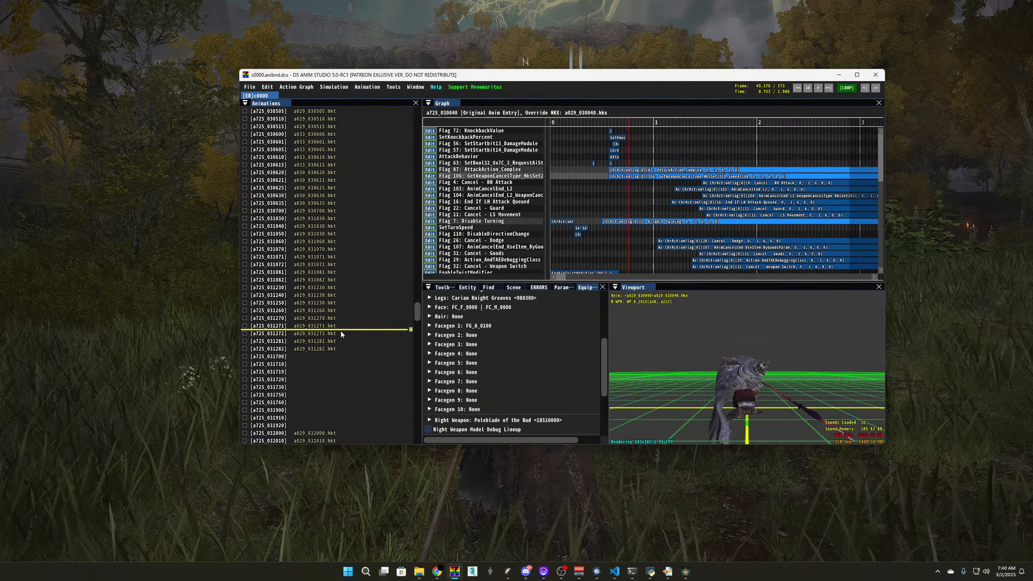
scroll(353, 283, "down", 6)
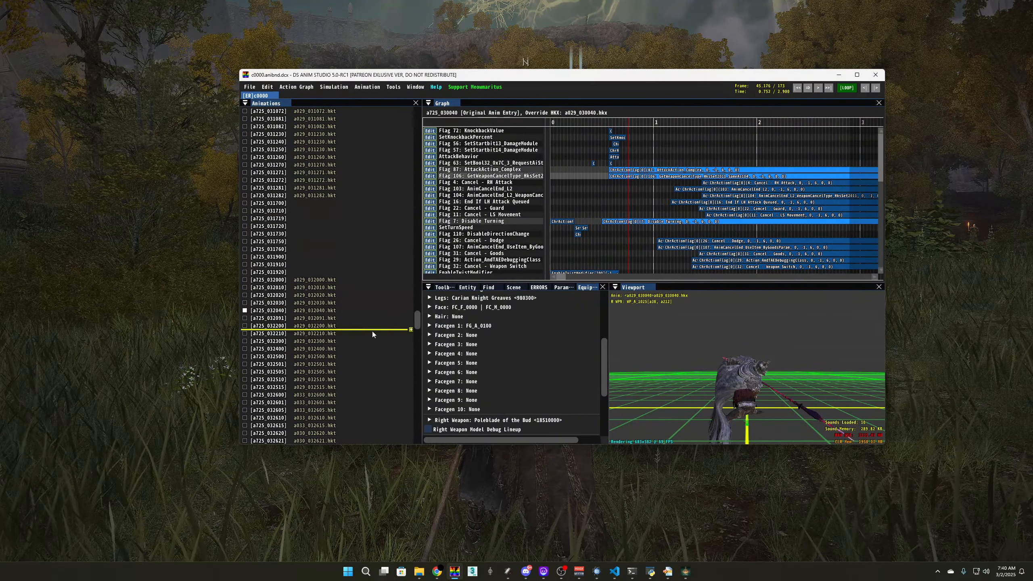
scroll(372, 334, "up", 12)
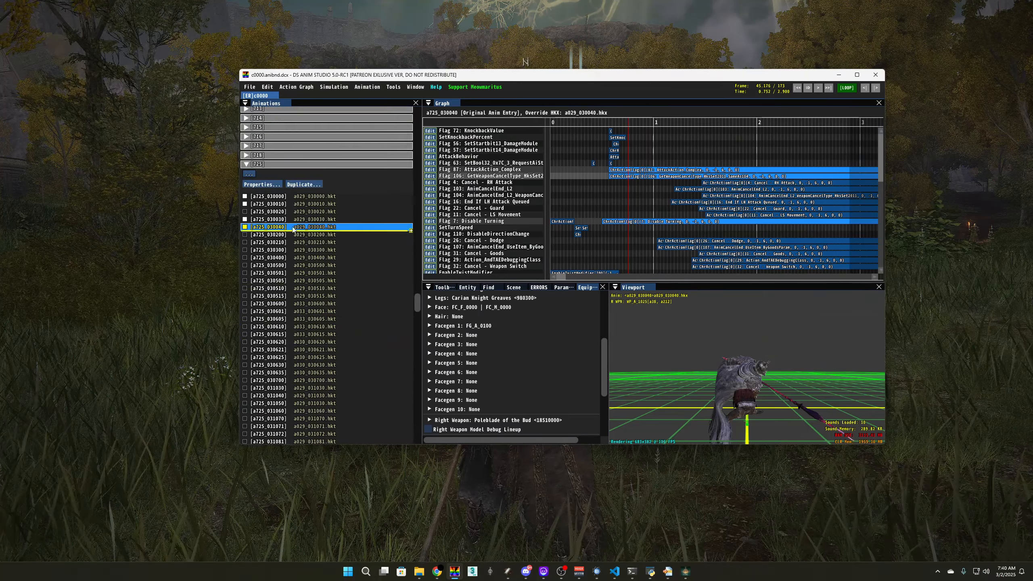
left_click(293, 219)
scroll(340, 348, "down", 10)
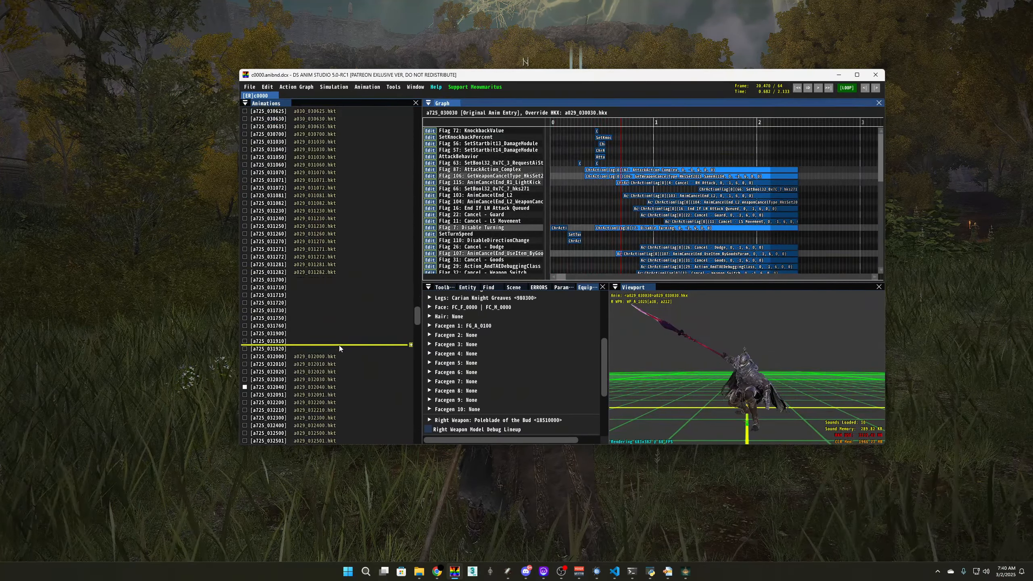
Copy a725_032000's name and paste it as a725_030040's override, then preview the result
left_click(316, 357)
right_click(316, 356)
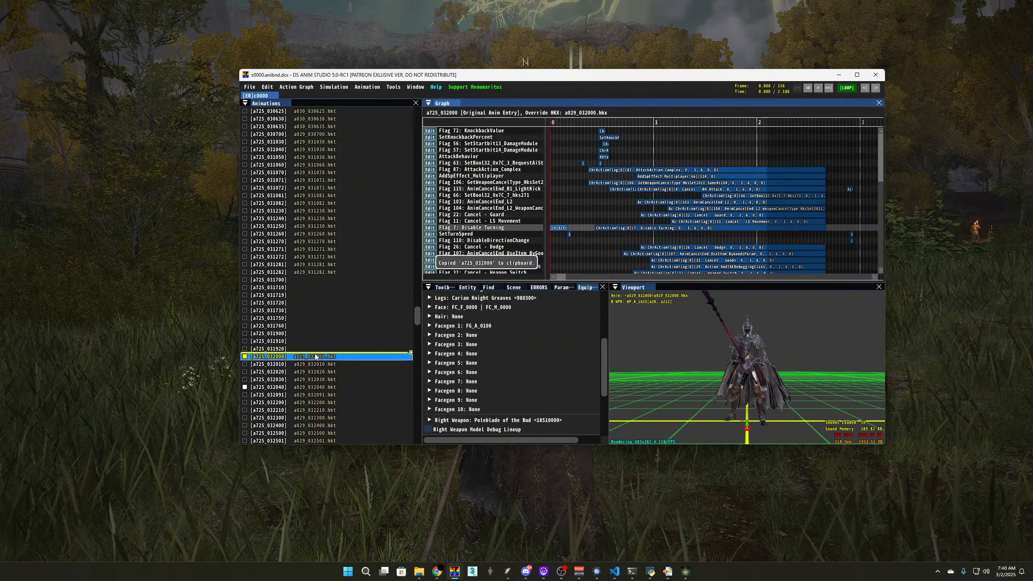
scroll(316, 357, "up", 12)
left_click(291, 274)
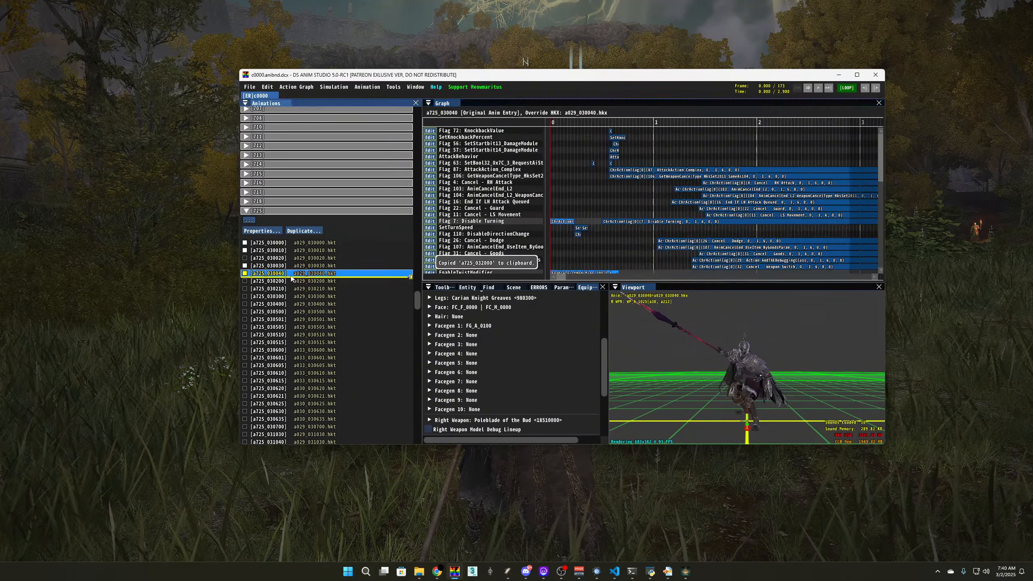
key("ctrl+v")
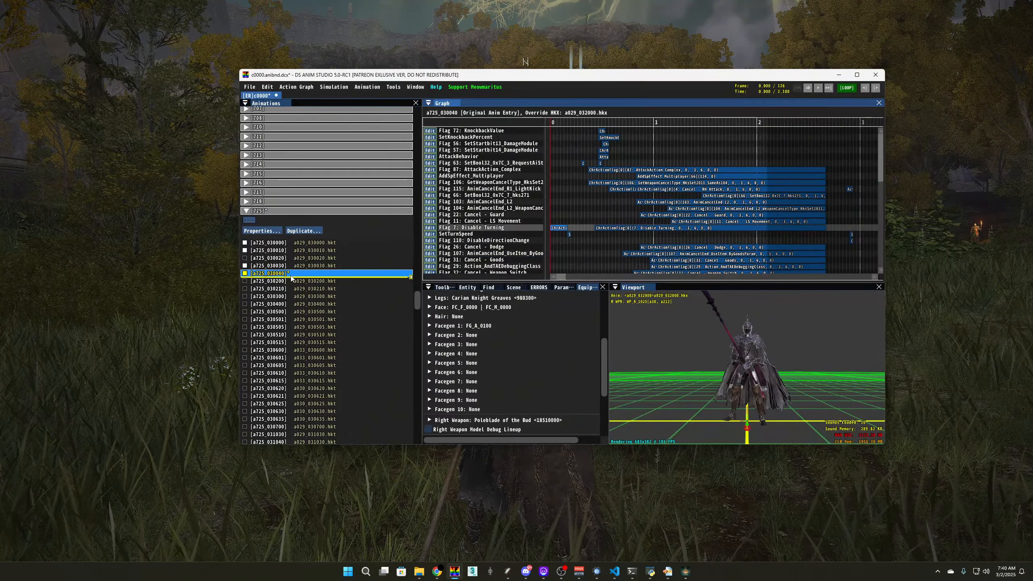
left_click(286, 267)
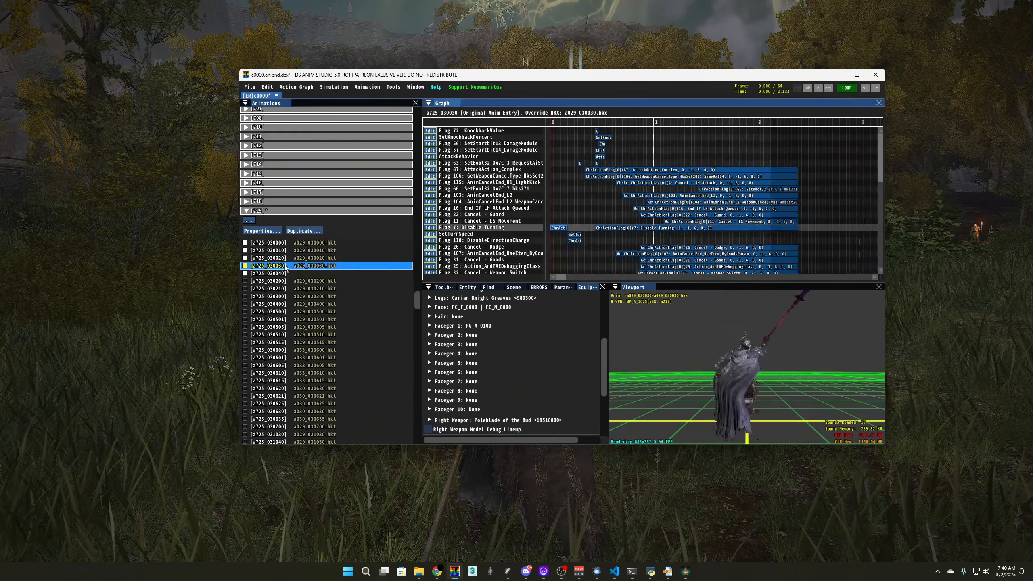
left_click(287, 274)
Copy the a725_032010 name and select the a725_030050 slot
scroll(378, 308, "down", 5)
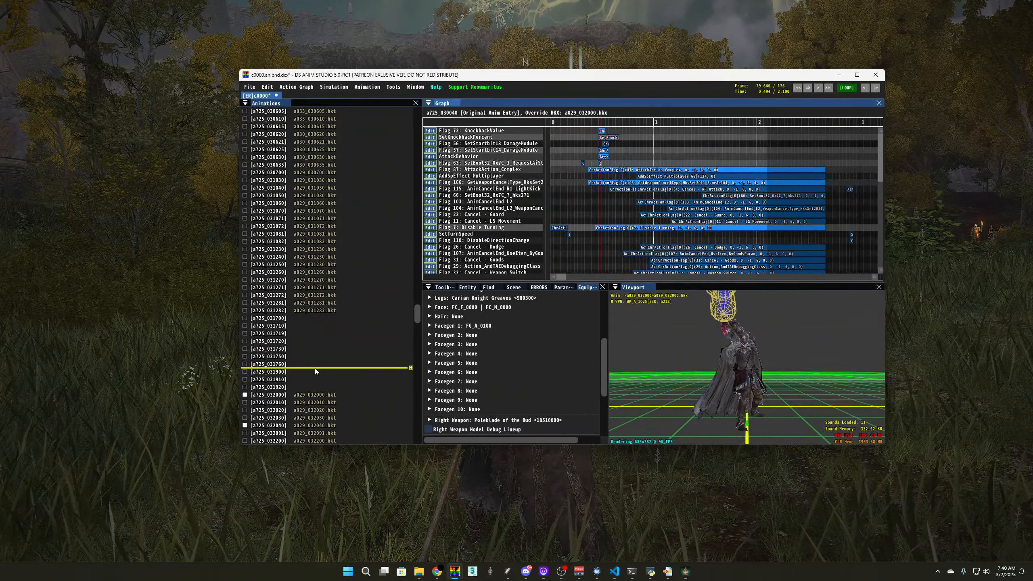
scroll(321, 358, "down", 3)
left_click(291, 248)
right_click(290, 249)
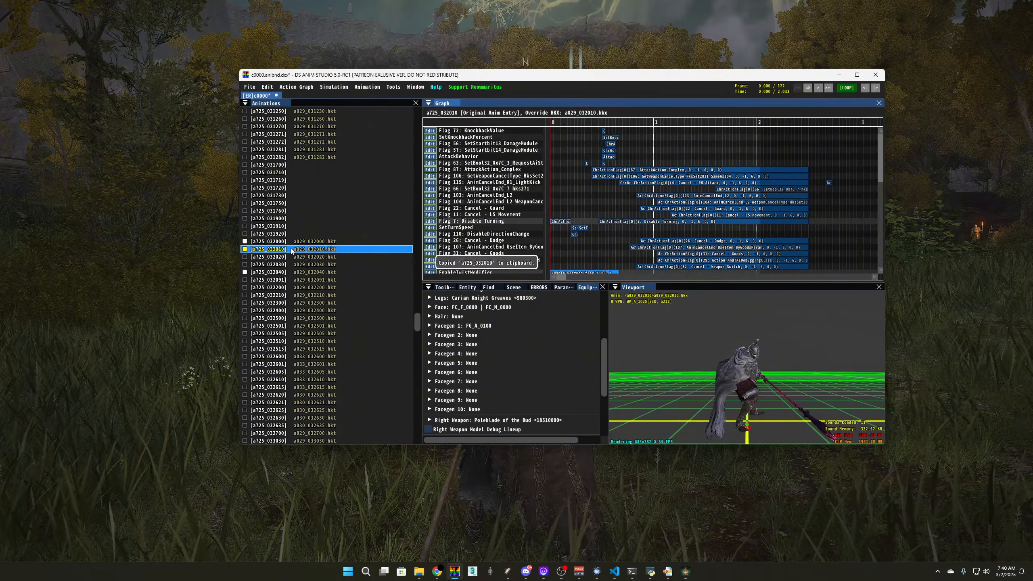
scroll(285, 260, "down", 11)
scroll(283, 267, "down", 5)
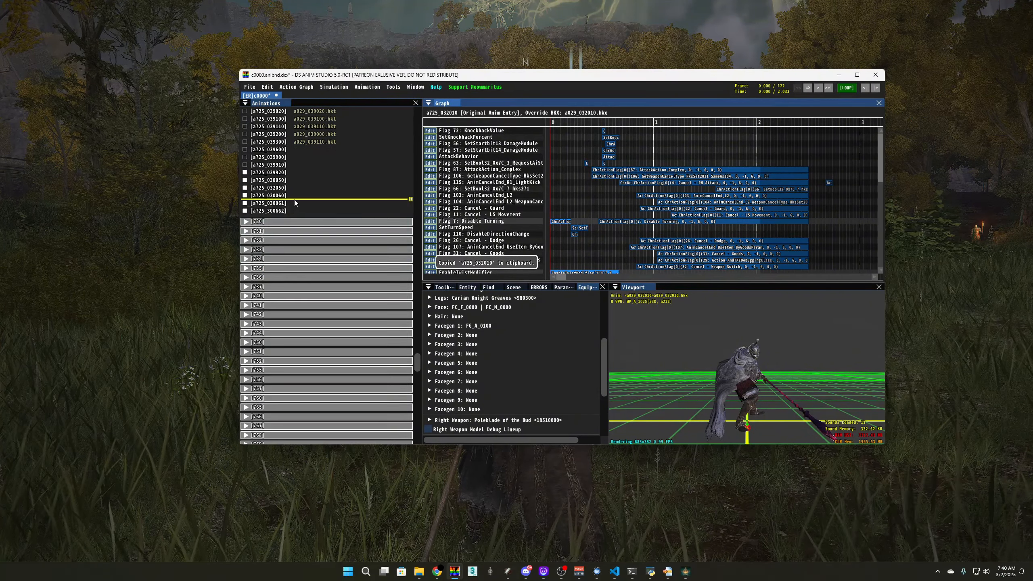
left_click(295, 180)
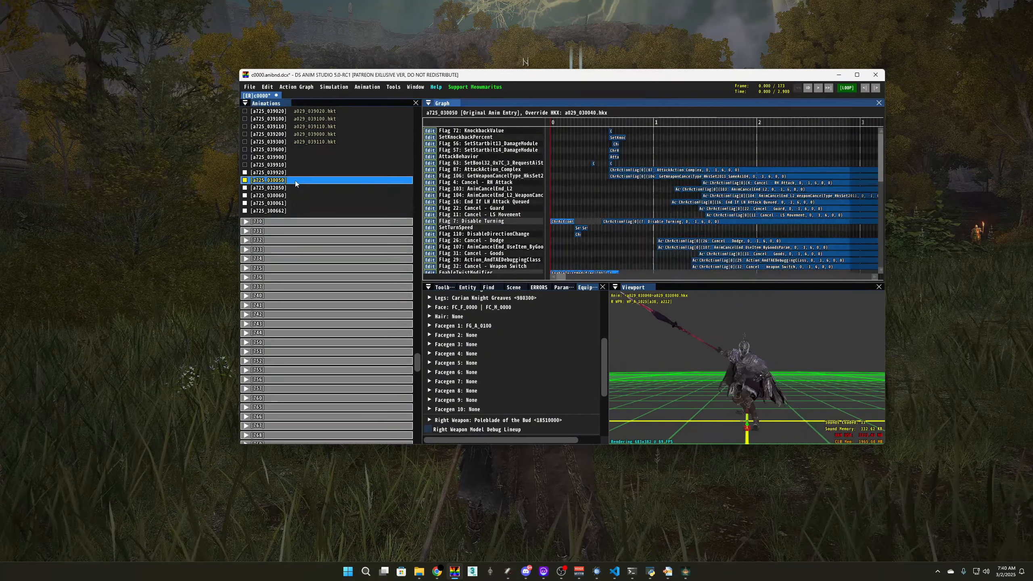
Import animation a725_032010 into a725_030050 via Import From Animation ID
key("ctrl+i")
key("ctrl+v")
key("Return")
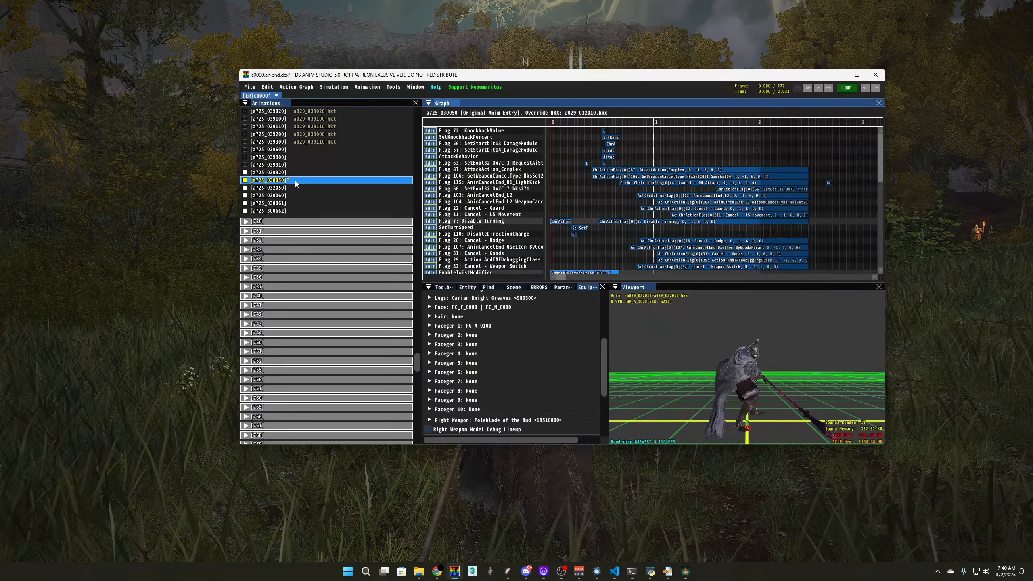
Import a725_032020 into a725_030060
left_click(289, 197)
key("ctrl+i")
key("ctrl+v")
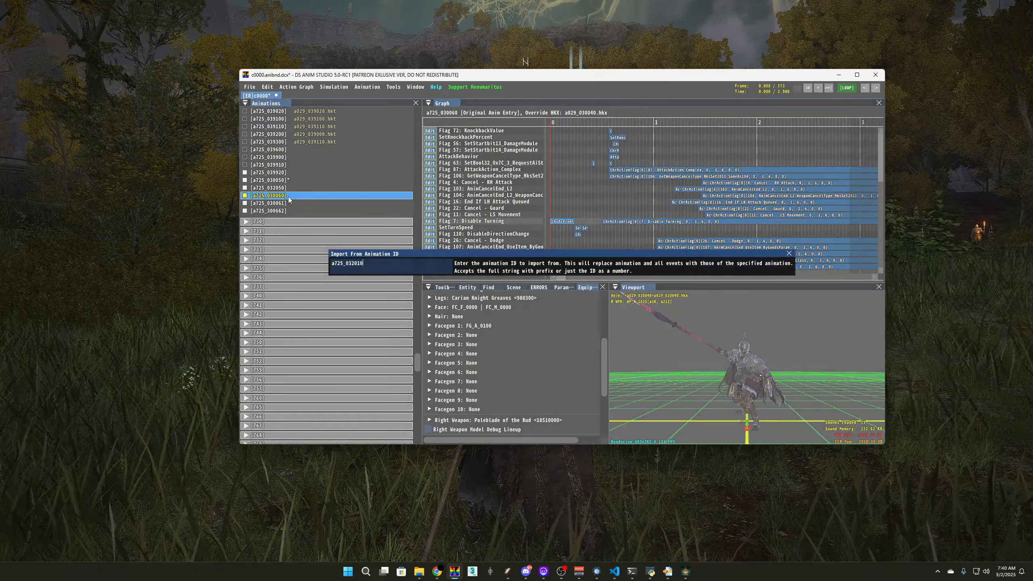
key("BackSpace")
type("20")
key("Return")
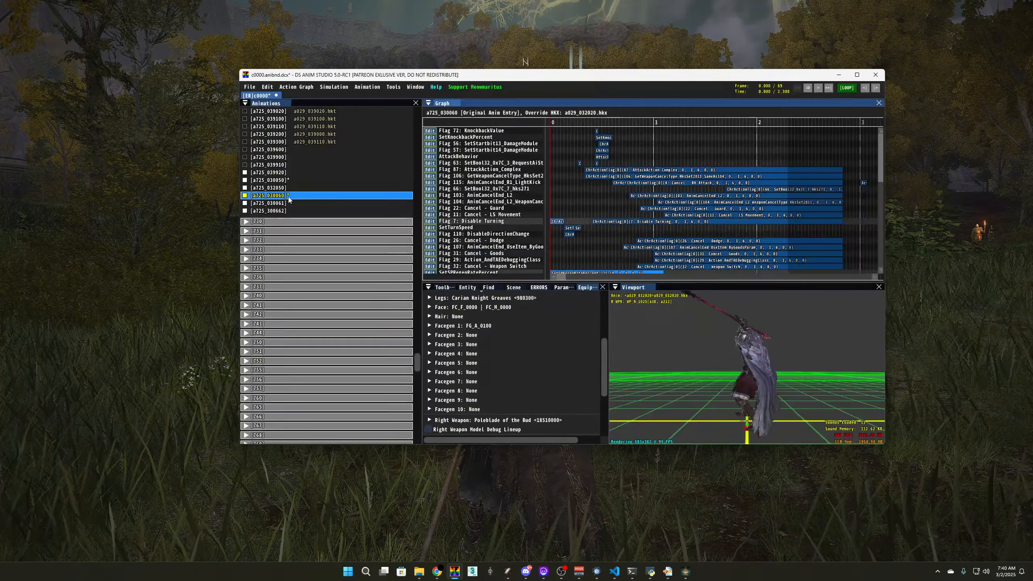
Import a725_032030 into a725_030061
left_click(287, 203)
key("ctrl+i")
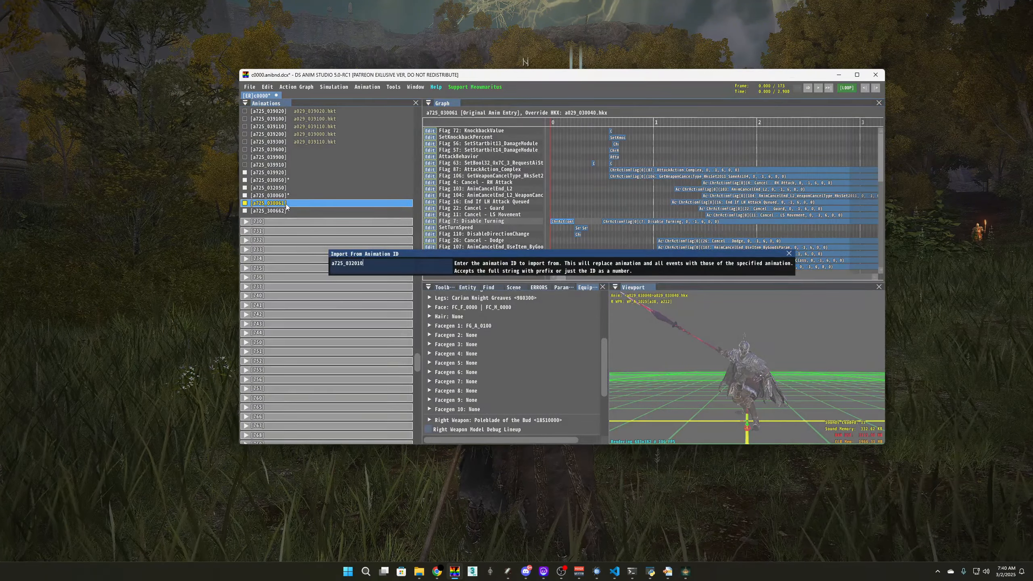
key("BackSpace")
key("BackSpace")
type("30")
key("Return")
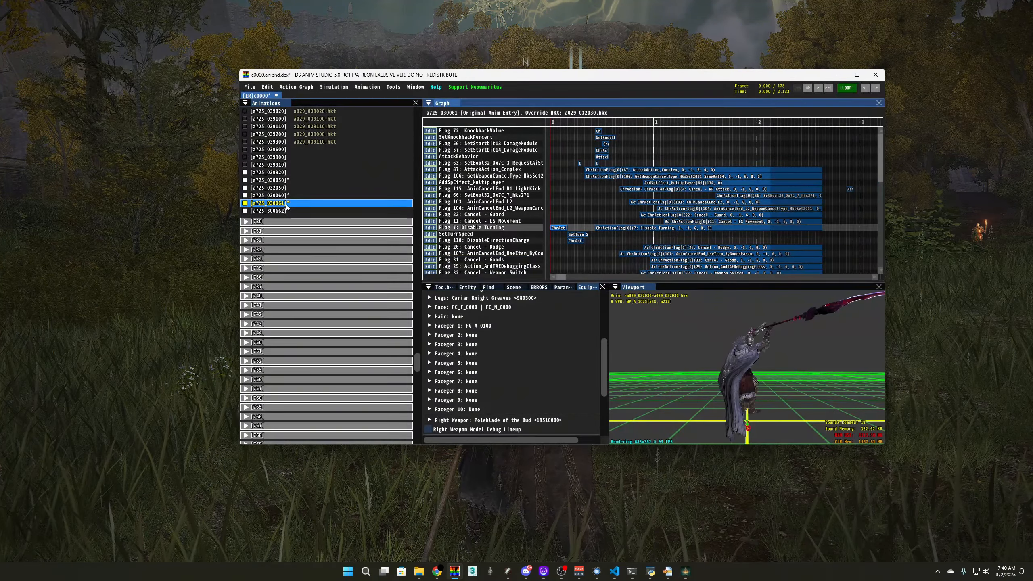
Import a725_032040 into a725_300662, then preview it and check a725_030050
left_click(285, 211)
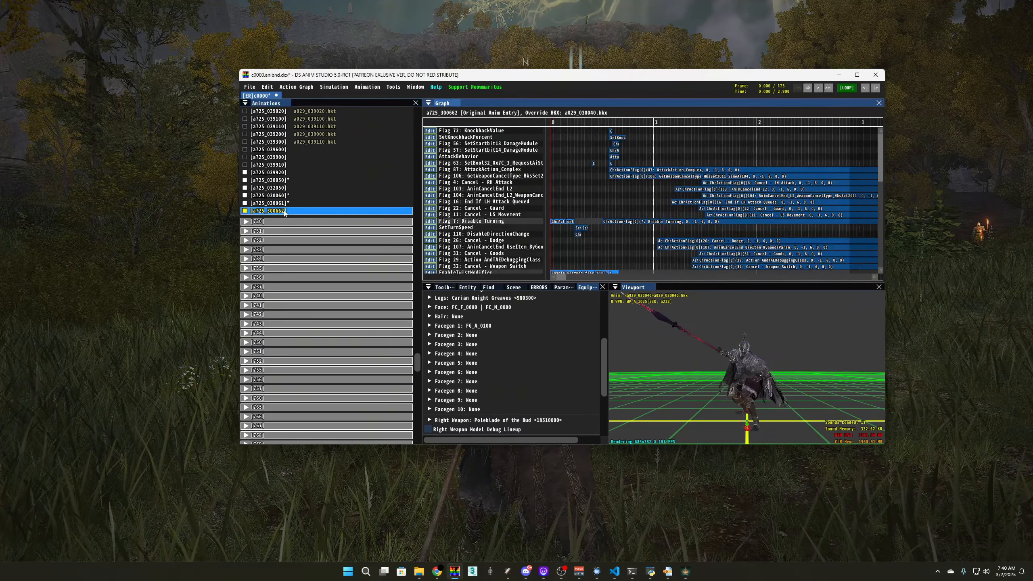
key("ctrl+i")
key("ctrl+v")
key("BackSpace")
type("40")
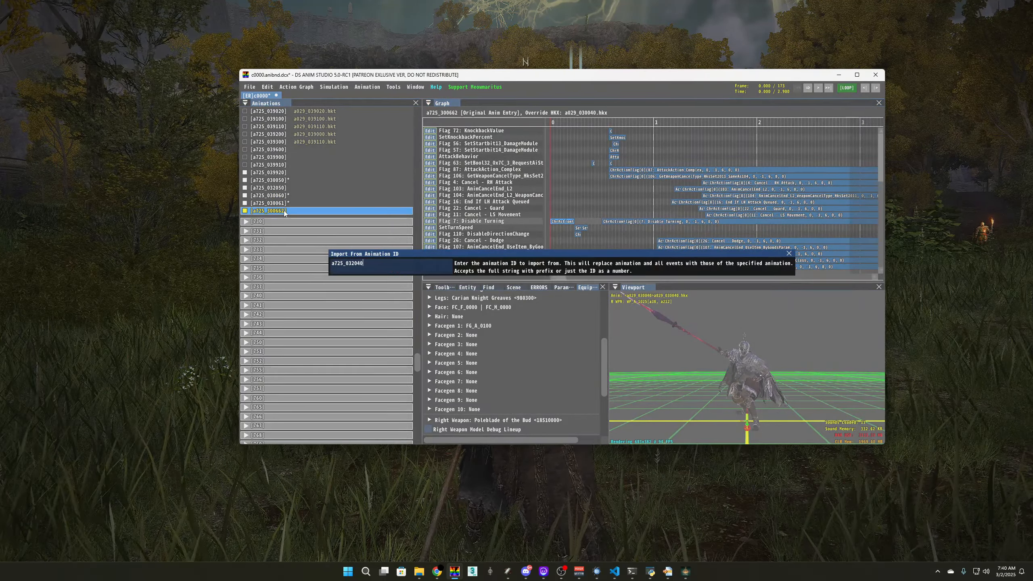
key("Return")
key("space")
key("space")
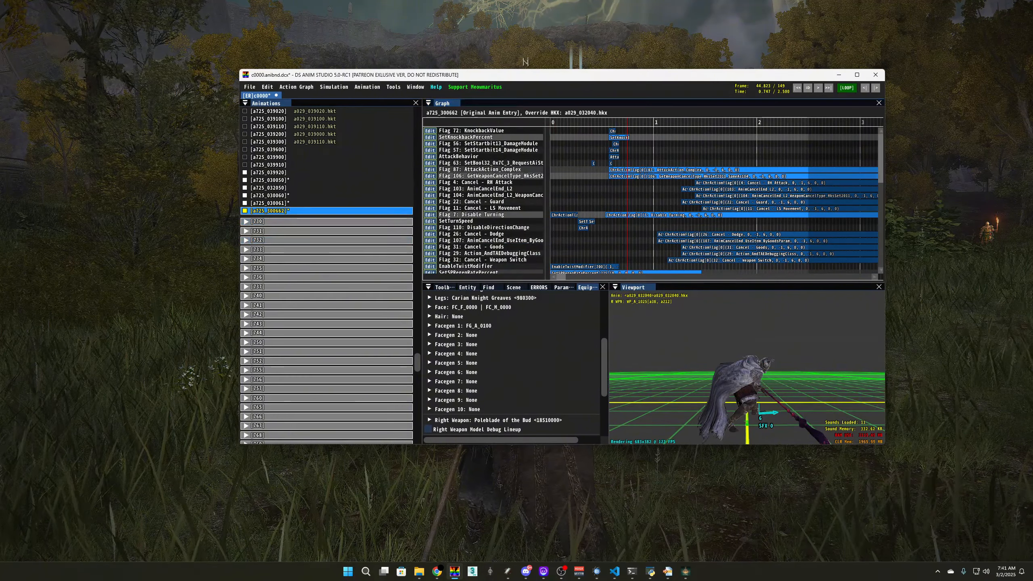
left_click(319, 181)
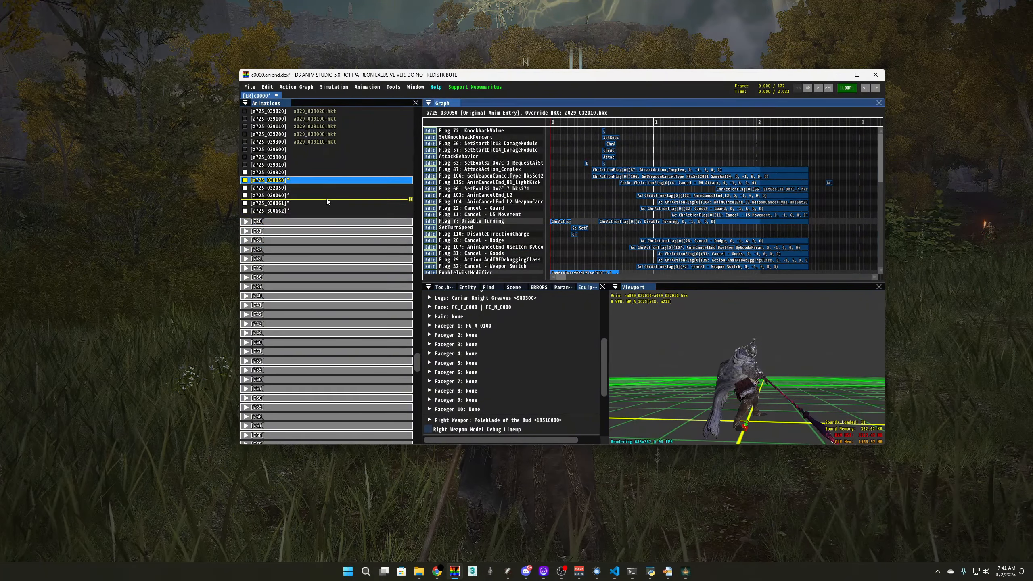
Enter 'AttackLight7' as a725_030060's Custom Name in its animation properties and save
left_click(322, 196)
double_click(321, 196)
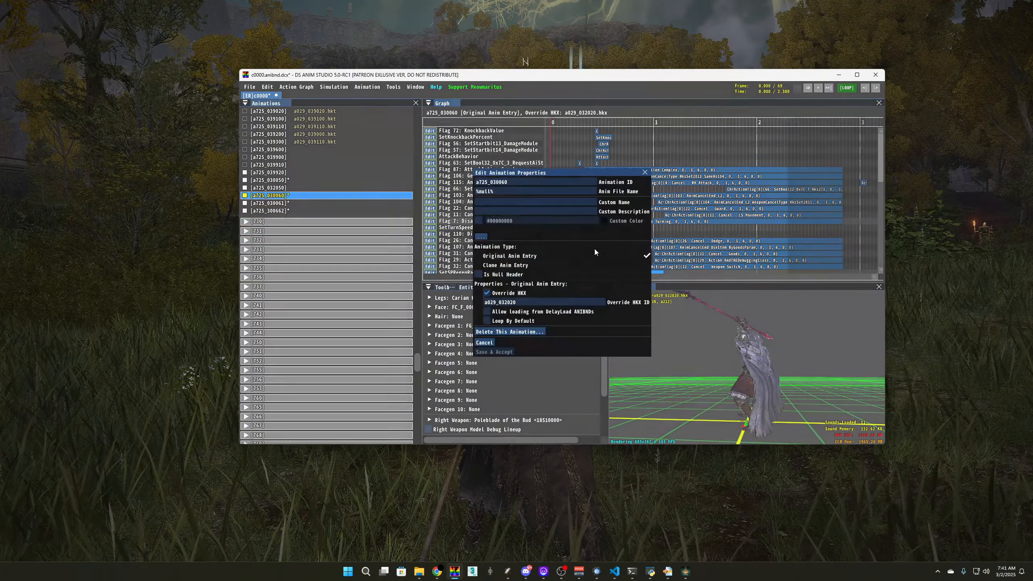
type("AttackLight")
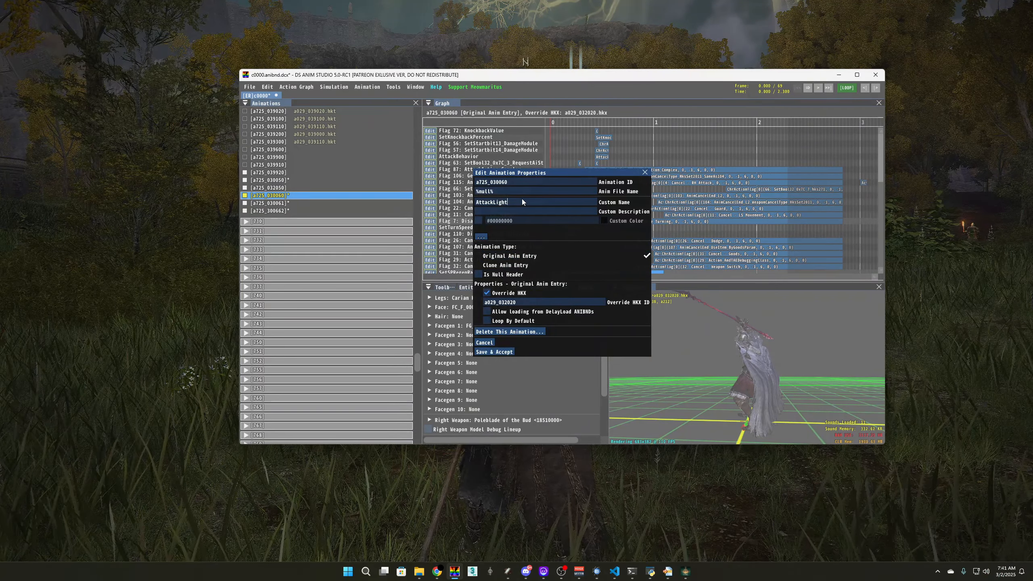
type("7")
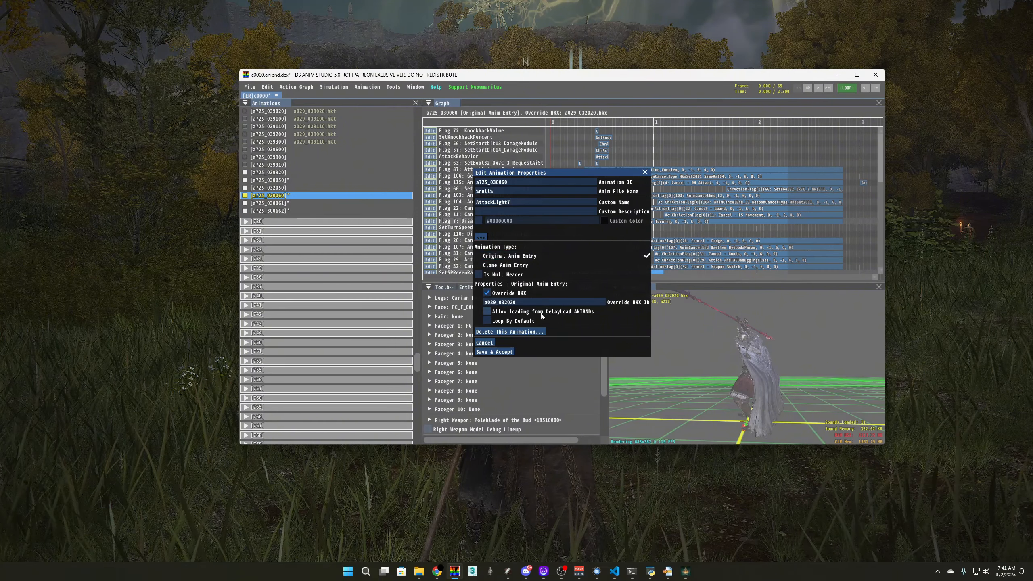
left_click(494, 353)
left_click(321, 204)
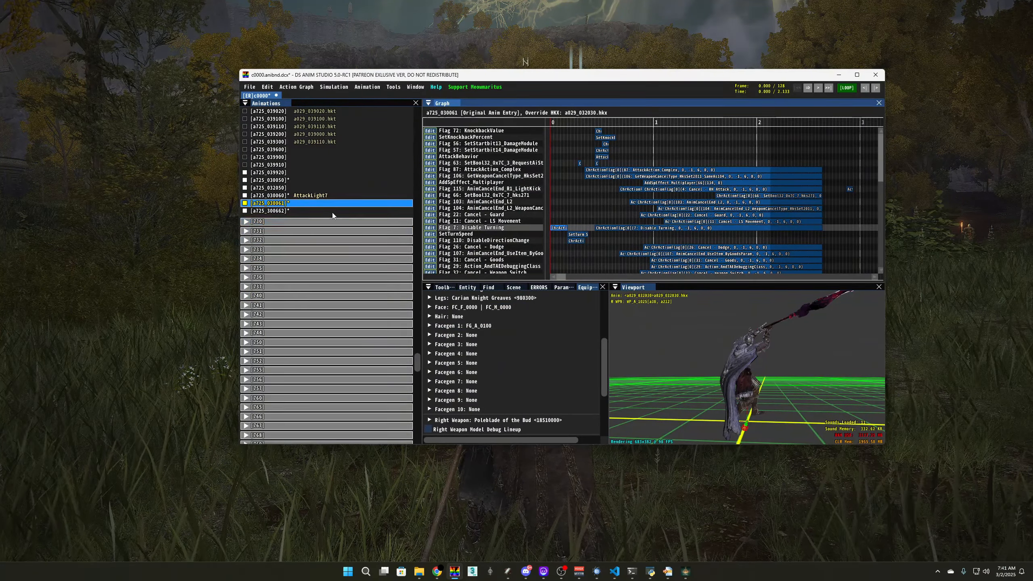
Open a725_030050 and scroll through its sound, FFX and blend event rows
scroll(311, 219, "up", 12)
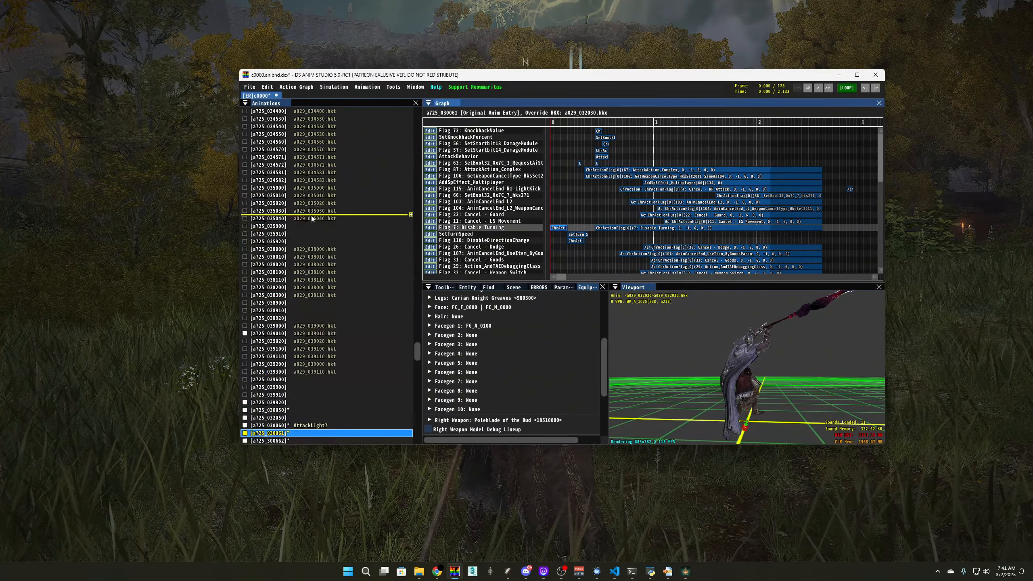
scroll(312, 219, "down", 3)
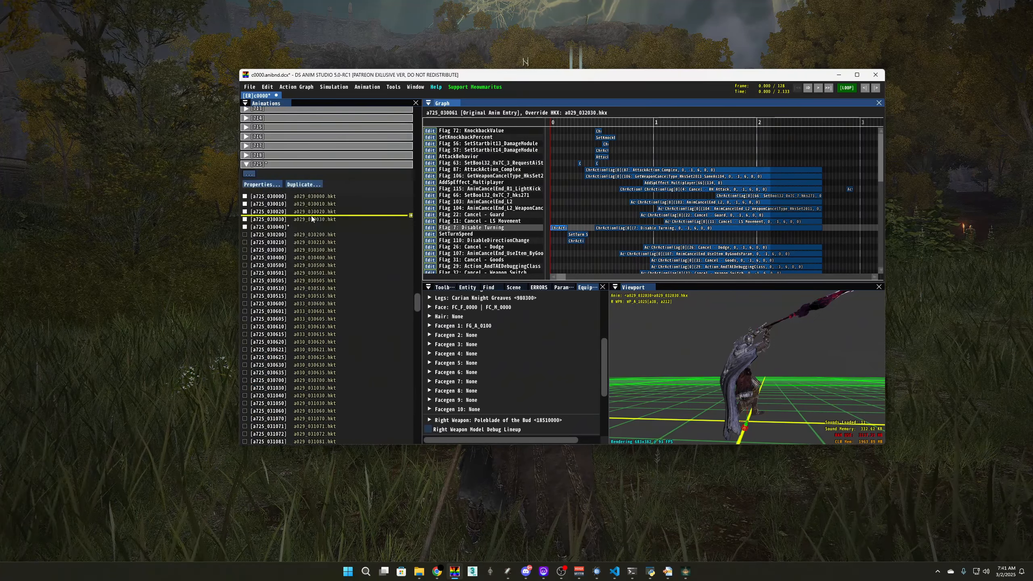
left_click(311, 181)
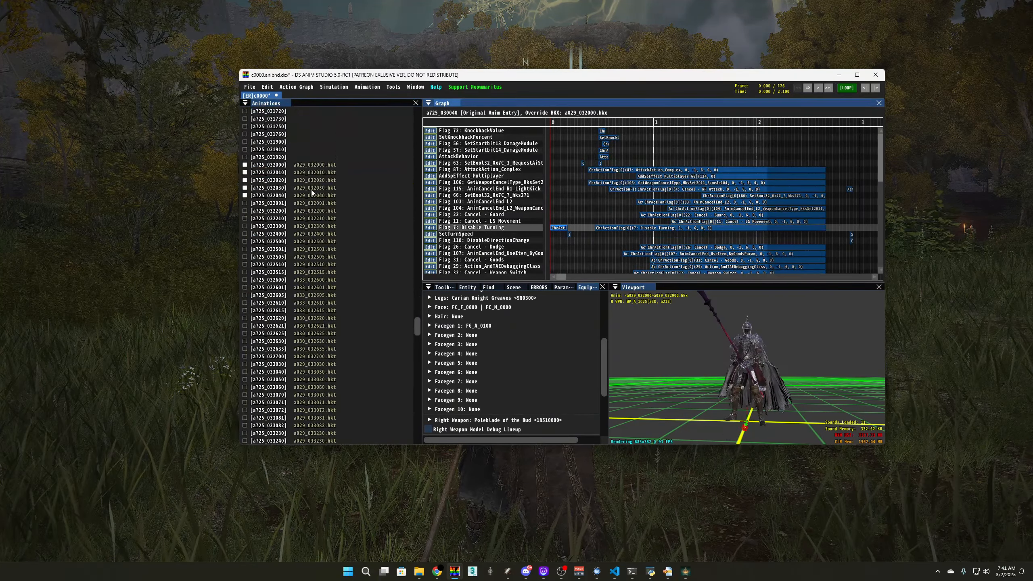
scroll(325, 244, "down", 10)
left_click(332, 296)
scroll(628, 196, "down", 5)
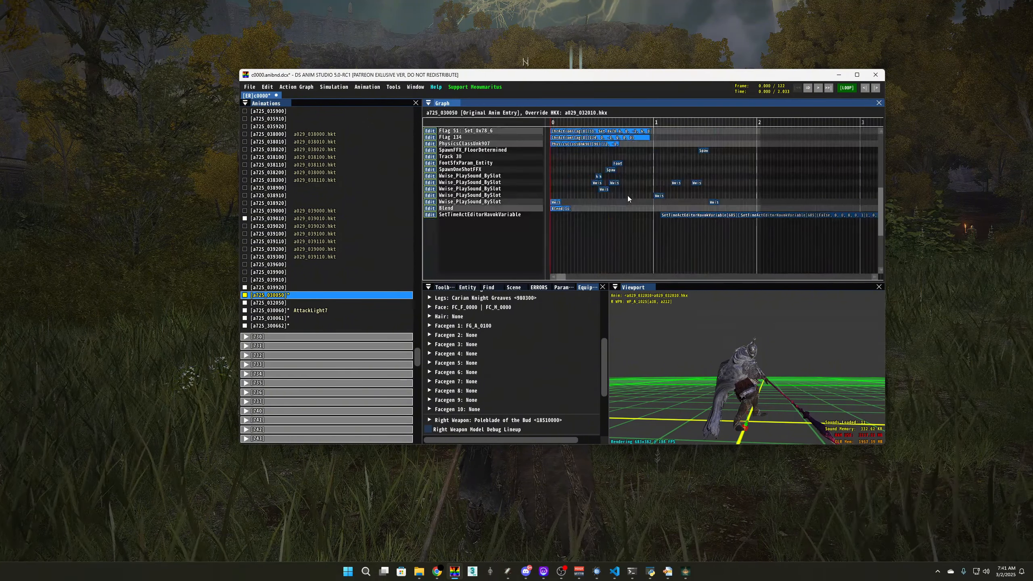
scroll(597, 244, "up", 5)
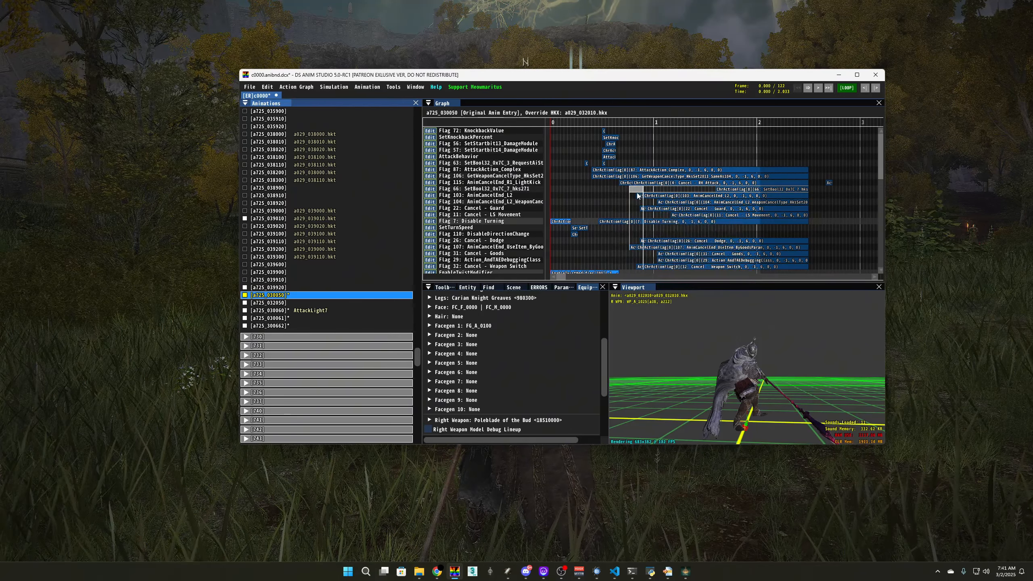
scroll(637, 196, "down", 5)
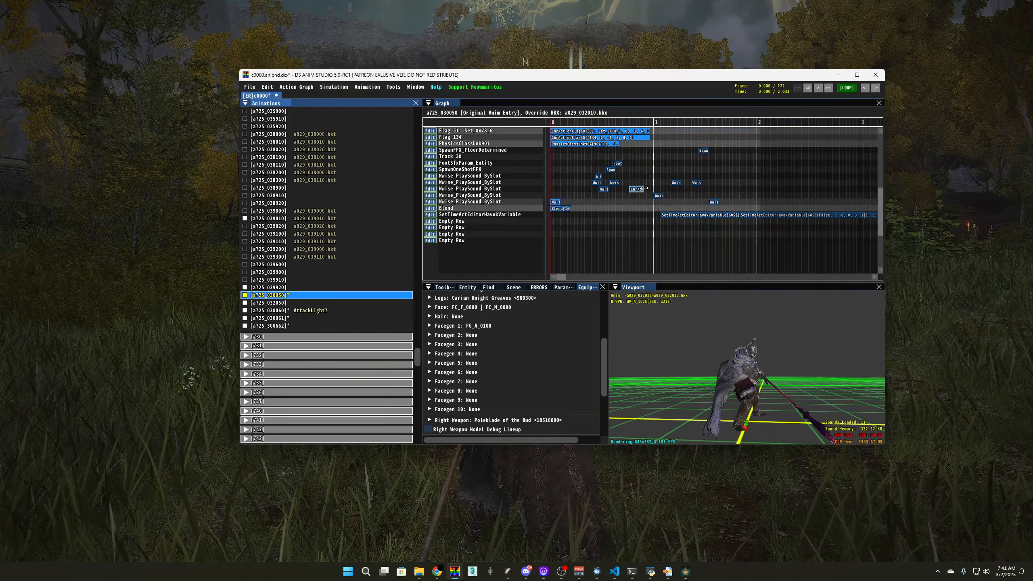
Make the new graph event in a725_030050 an AddSpEffect with SpEffectID 8000500
left_click_drag(646, 189, 656, 189)
left_click(562, 287)
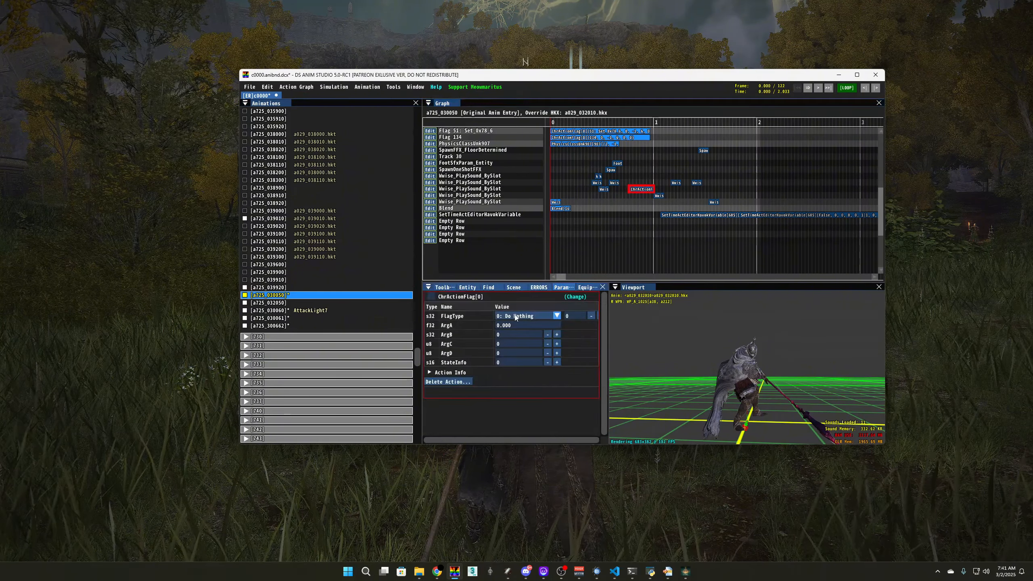
left_click(577, 300)
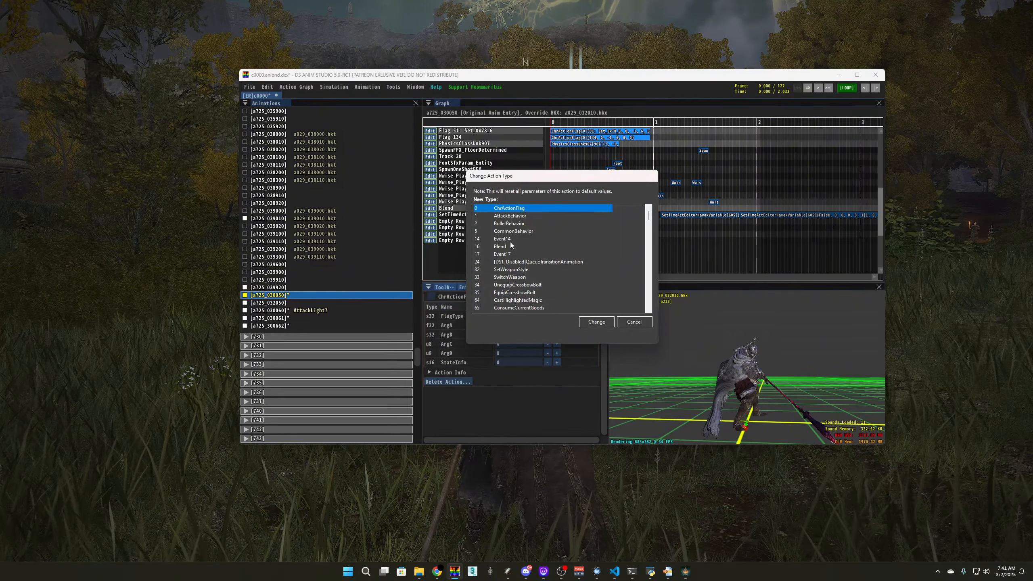
scroll(534, 272, "down", 3)
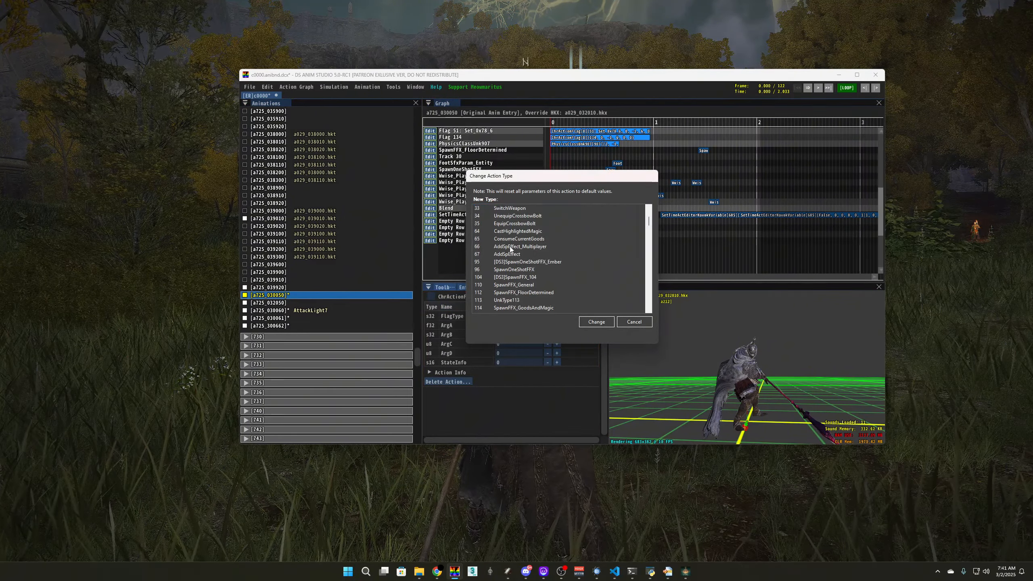
left_click(512, 254)
double_click(511, 258)
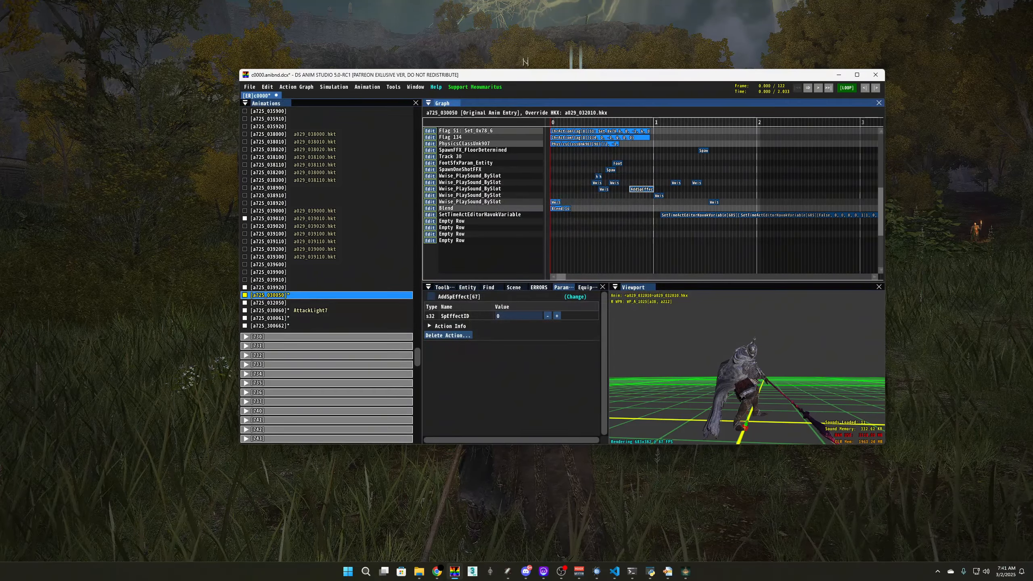
key("alt+Tab")
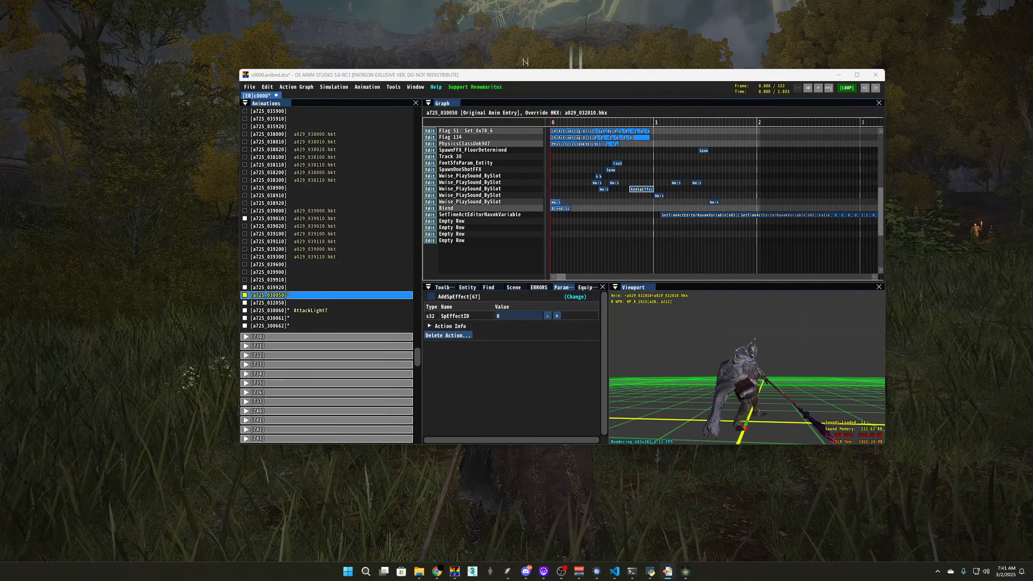
double_click(511, 317)
type("8000500")
left_click(749, 300)
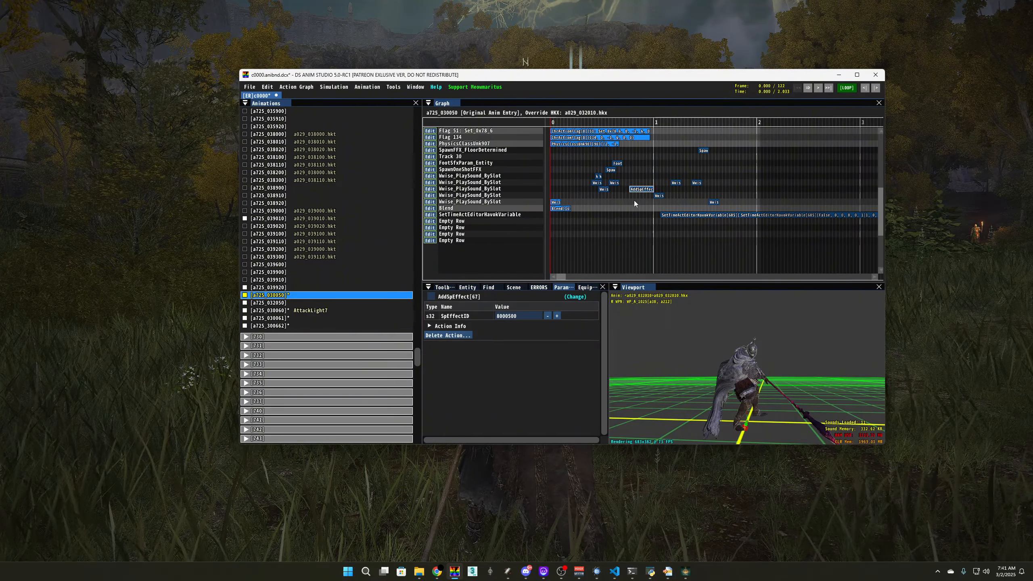
Paste a copy of the AddSpEffect event into AttackLight7 (a725_030060)
left_click(640, 191)
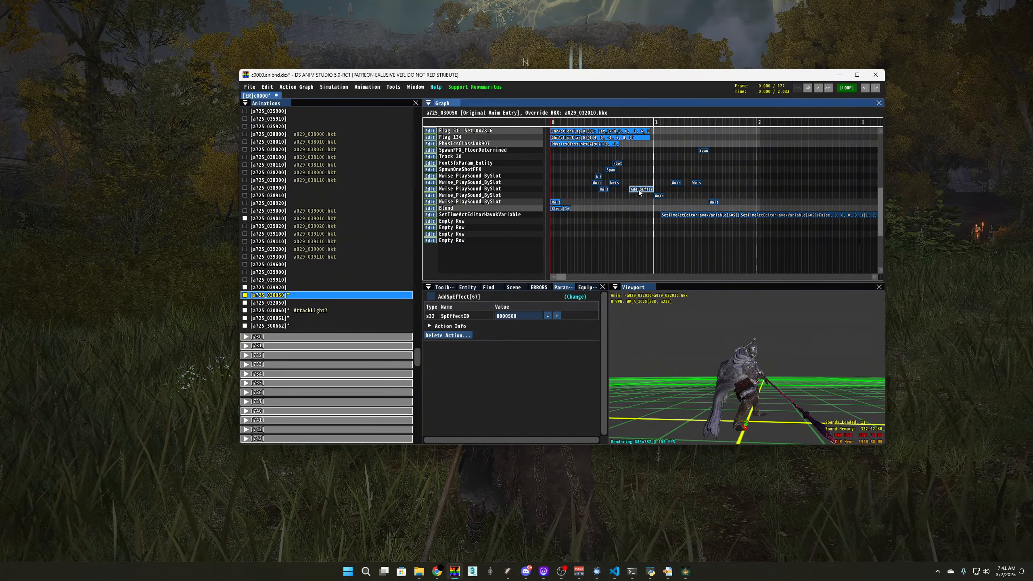
left_click(296, 311)
scroll(624, 207, "down", 3)
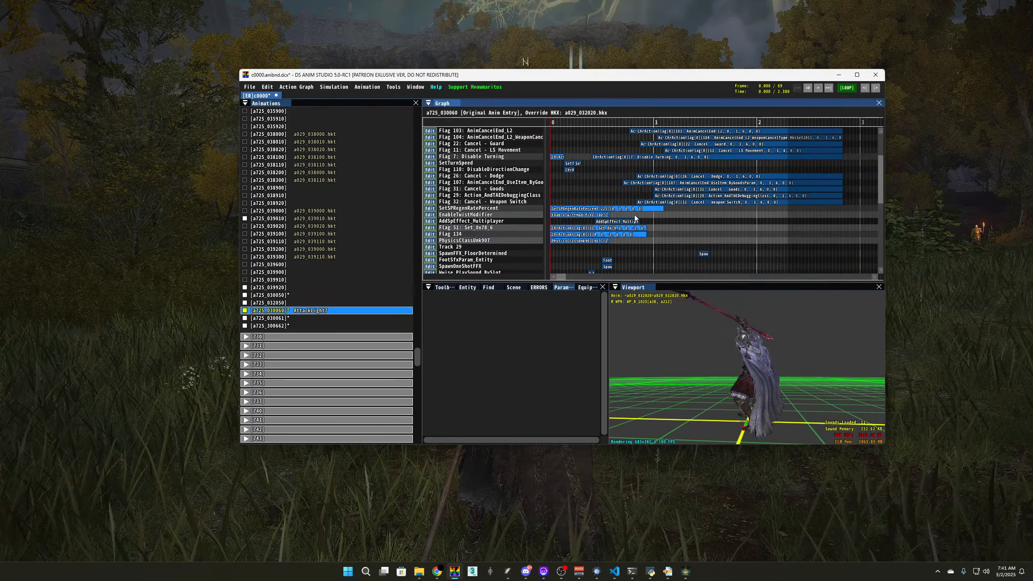
key("ctrl+v")
left_click(557, 317)
In a725_030061, move the AddSpEffect event to about 0.67 s, lengthen it, and set SpEffectID 8000501
left_click(278, 319)
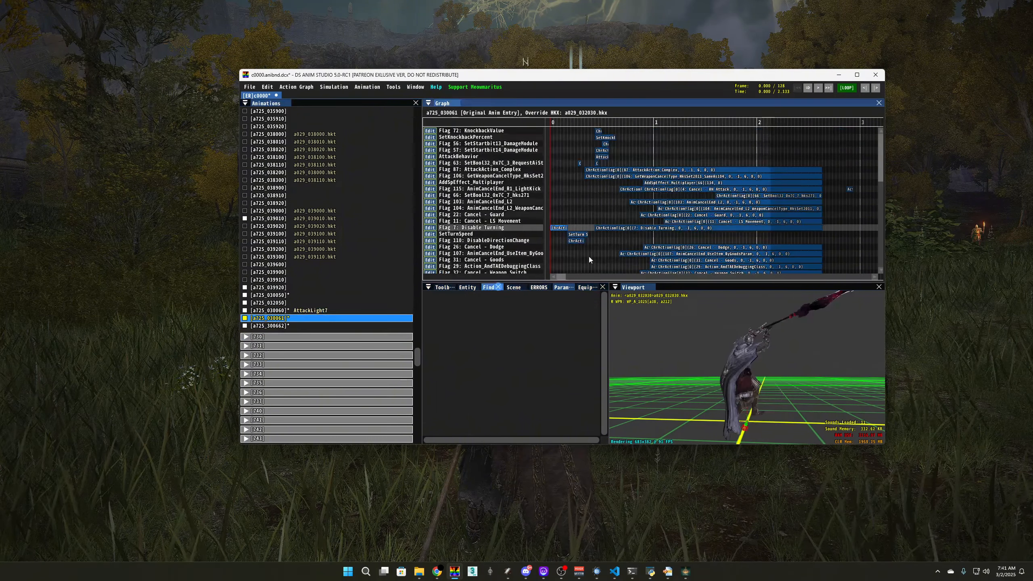
scroll(586, 207, "down", 3)
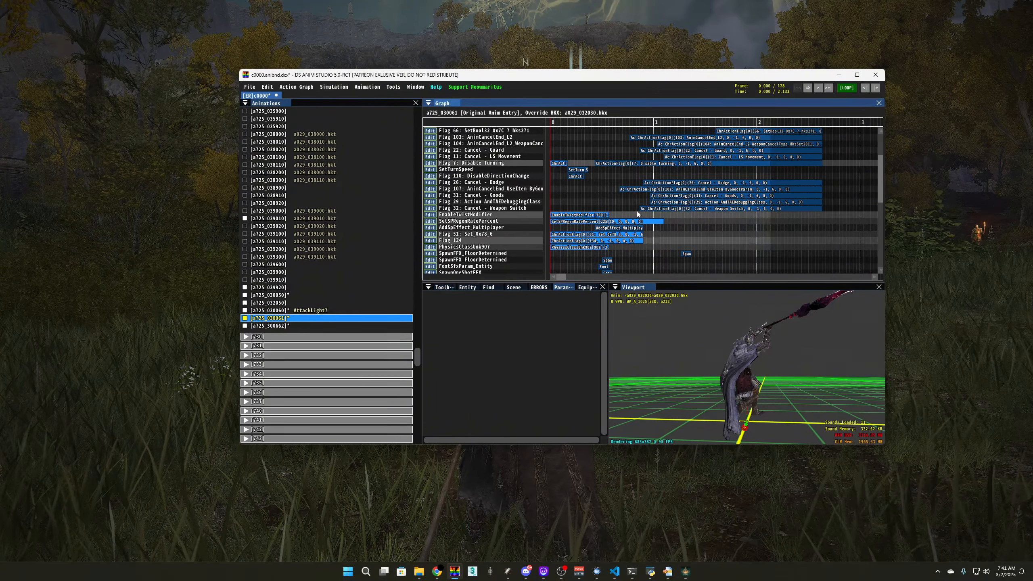
left_click(637, 213)
scroll(670, 229, "up", 3)
scroll(670, 230, "down", 2)
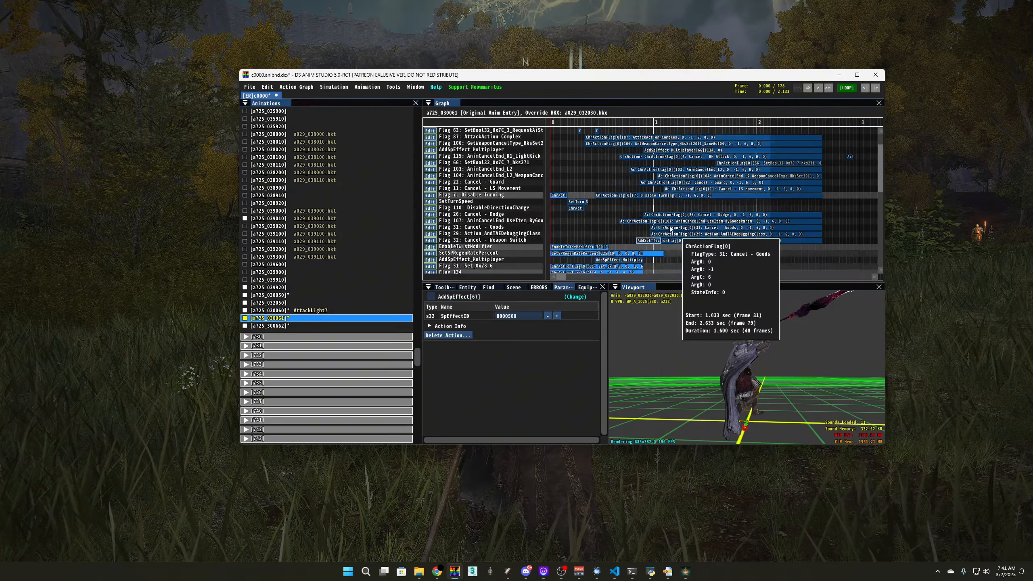
mouse_move(641, 252)
left_mouse_down()
mouse_move(630, 248)
mouse_move(661, 247)
left_mouse_up()
left_click(630, 248)
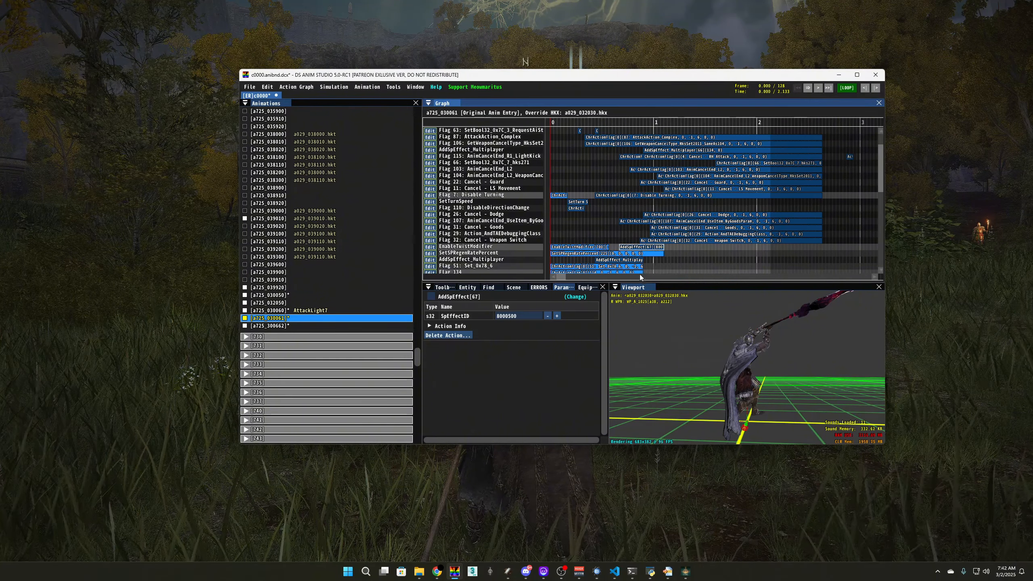
left_click(557, 316)
left_click(280, 303)
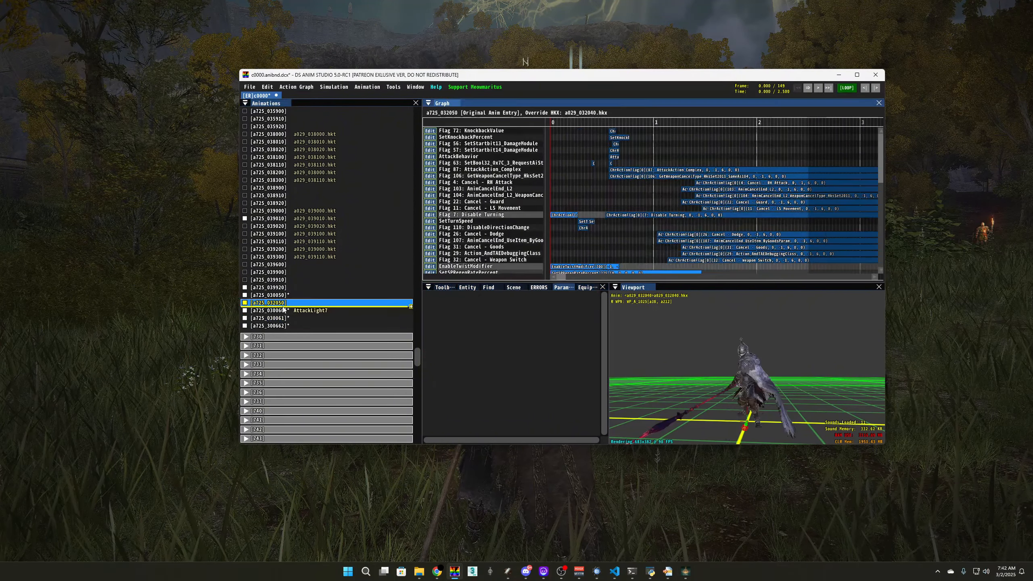
Move AttackLight7's AddSpEffect event earlier so it runs 0.467–0.967 s
left_click(309, 310)
scroll(639, 207, "down", 3)
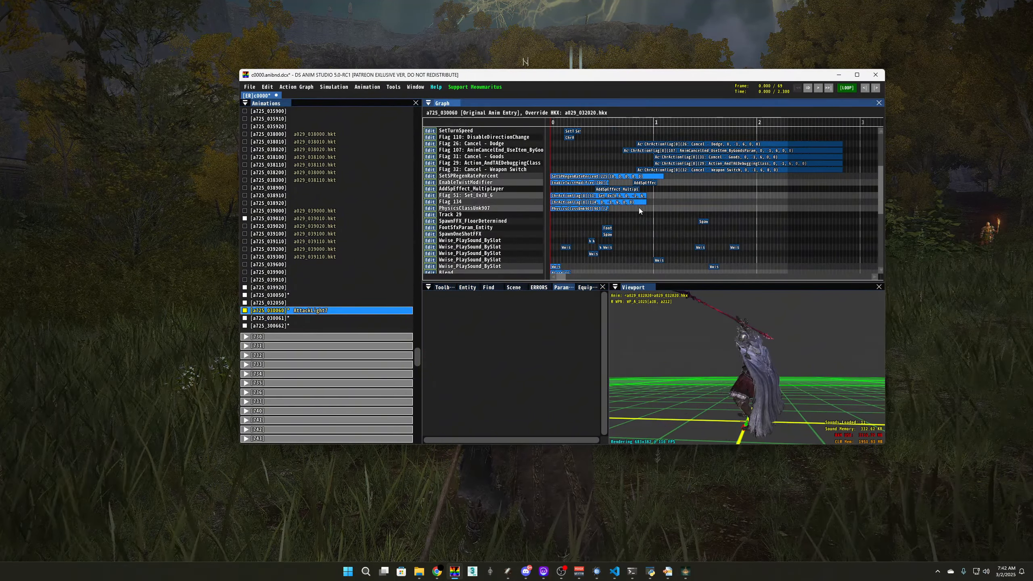
scroll(639, 207, "up", 1)
left_click(649, 216)
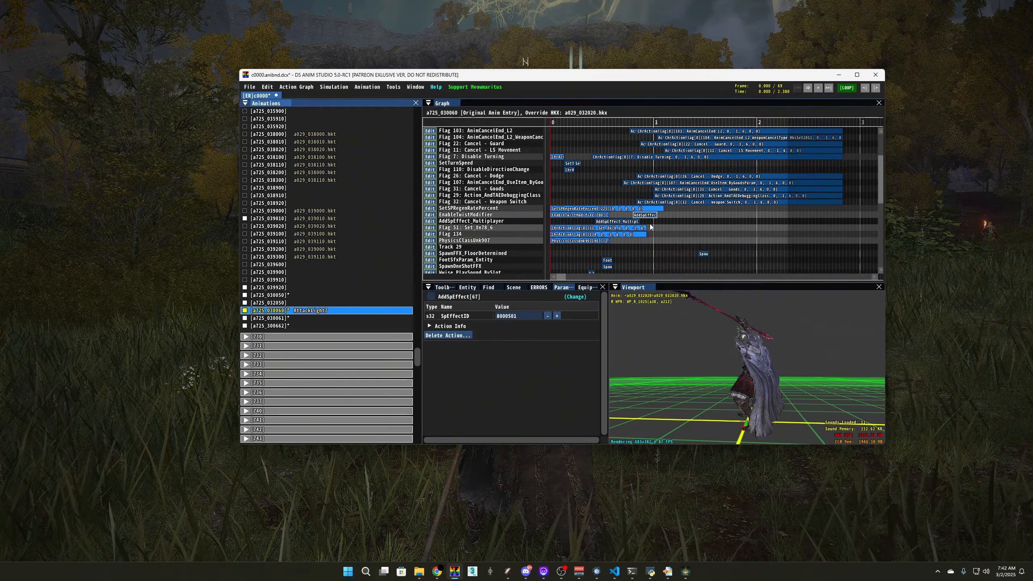
scroll(655, 232, "up", 2)
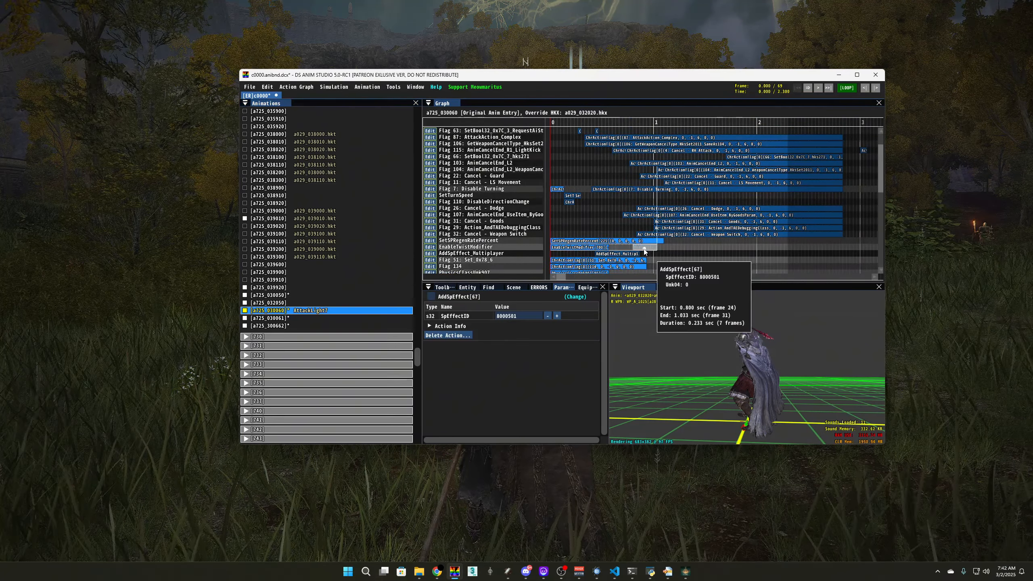
left_click_drag(645, 248, 622, 200)
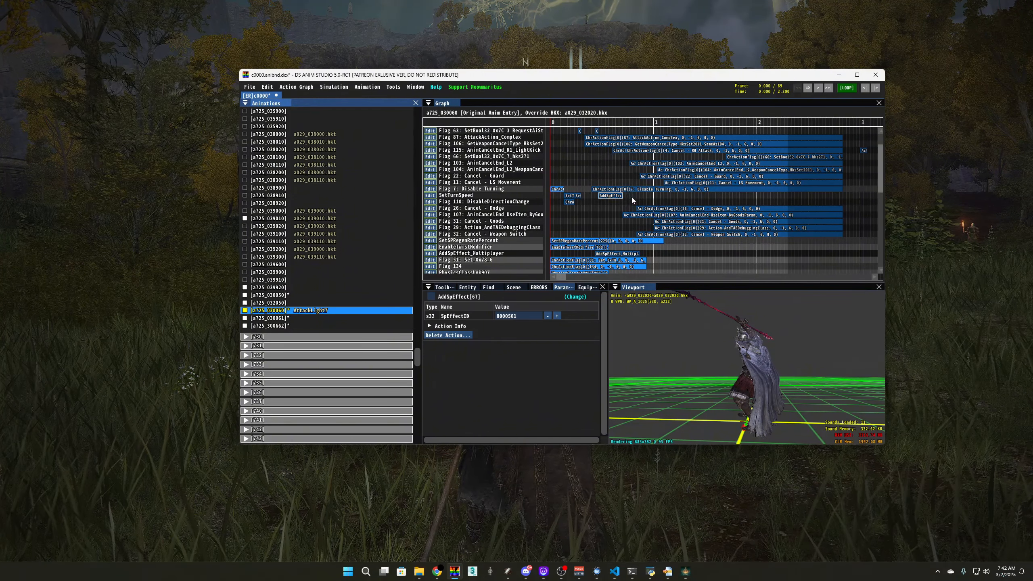
left_click_drag(624, 196, 626, 197)
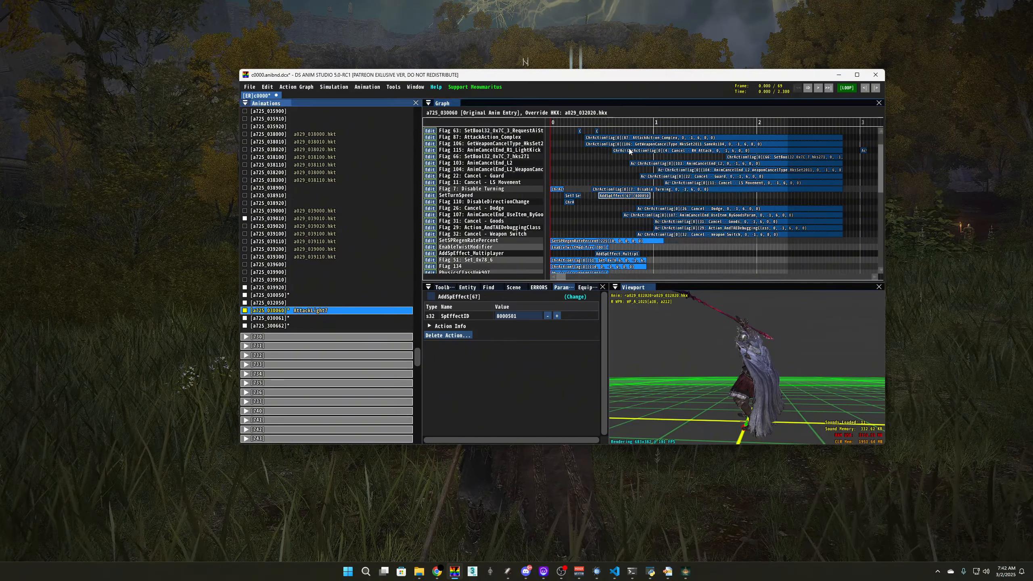
left_click_drag(650, 196, 654, 197)
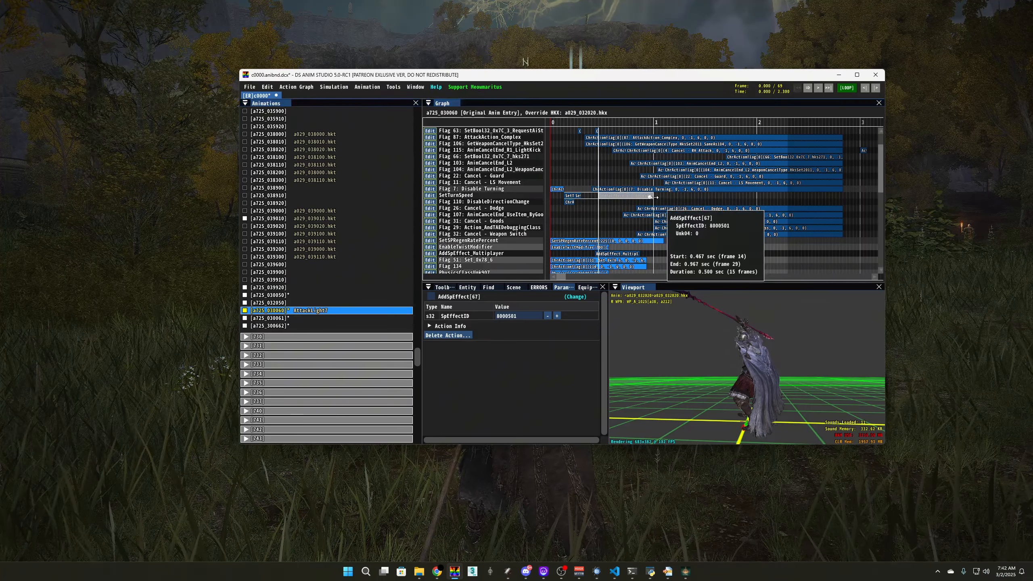
Shift a725_030050's AddSpEffect event earlier and save c0000.anibnd.dcx
left_click(308, 303)
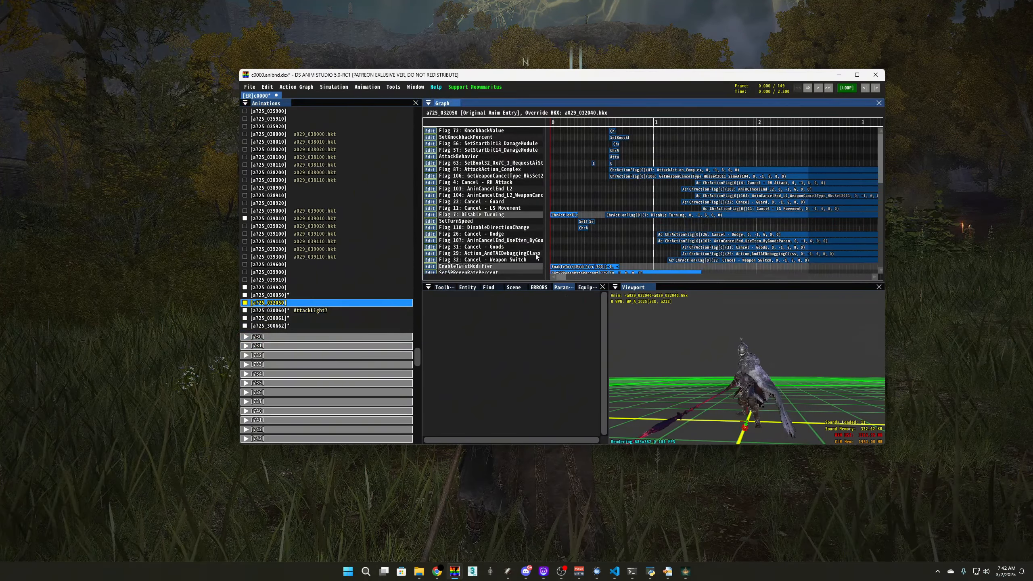
left_click(315, 296)
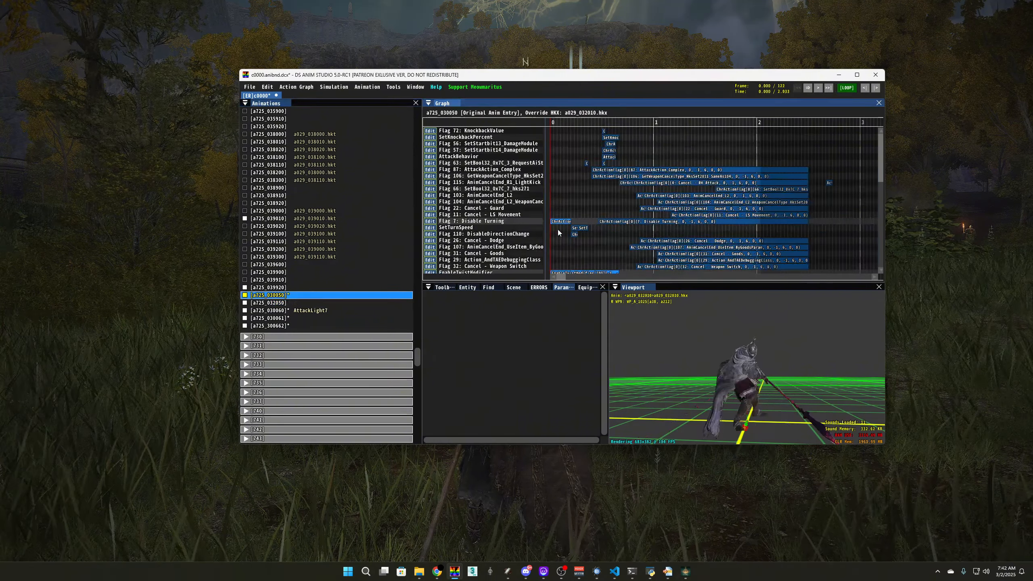
scroll(587, 212, "down", 5)
left_click(635, 223)
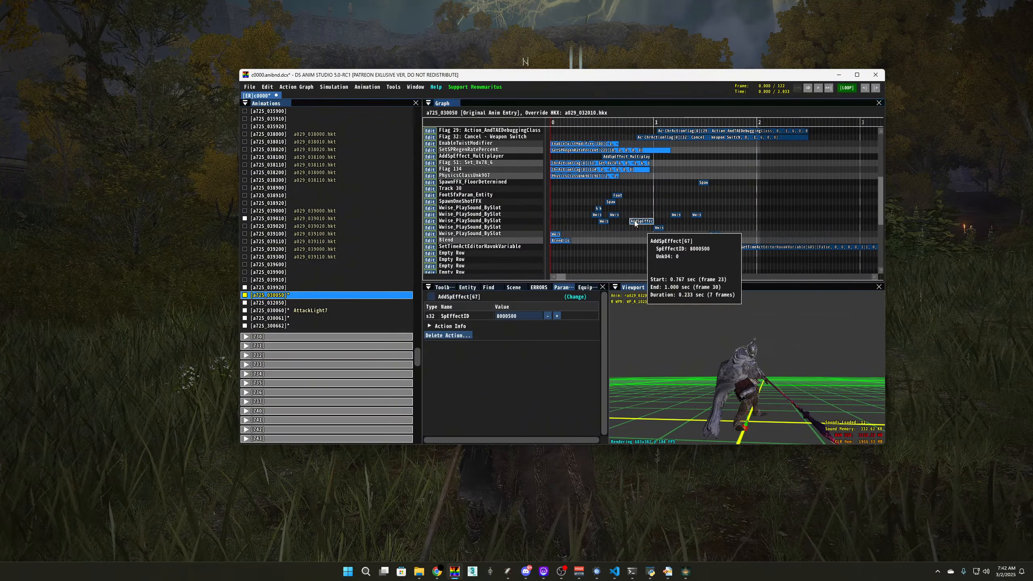
scroll(616, 241, "up", 5)
left_click_drag(616, 241, 663, 228)
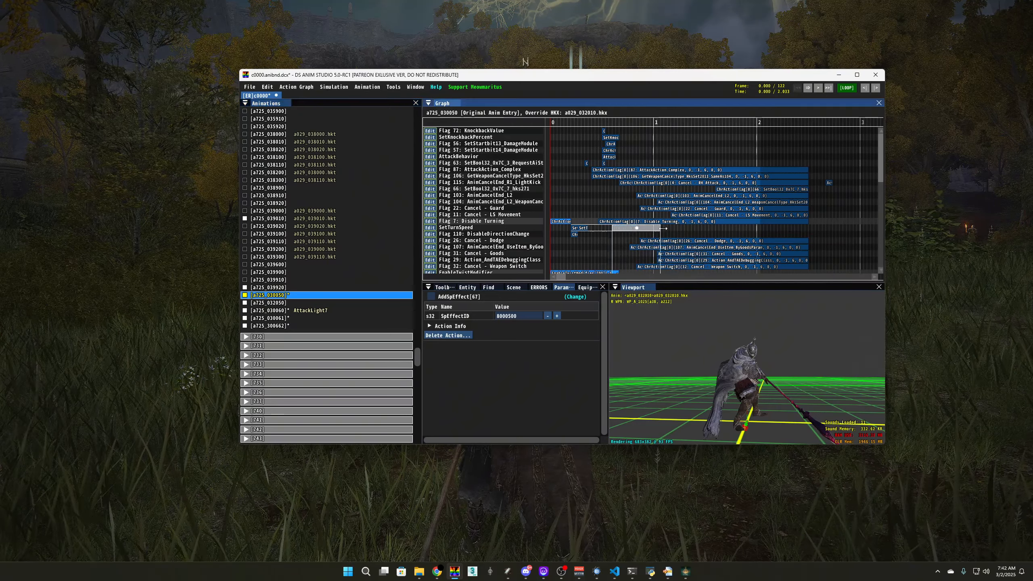
key("ctrl+s")
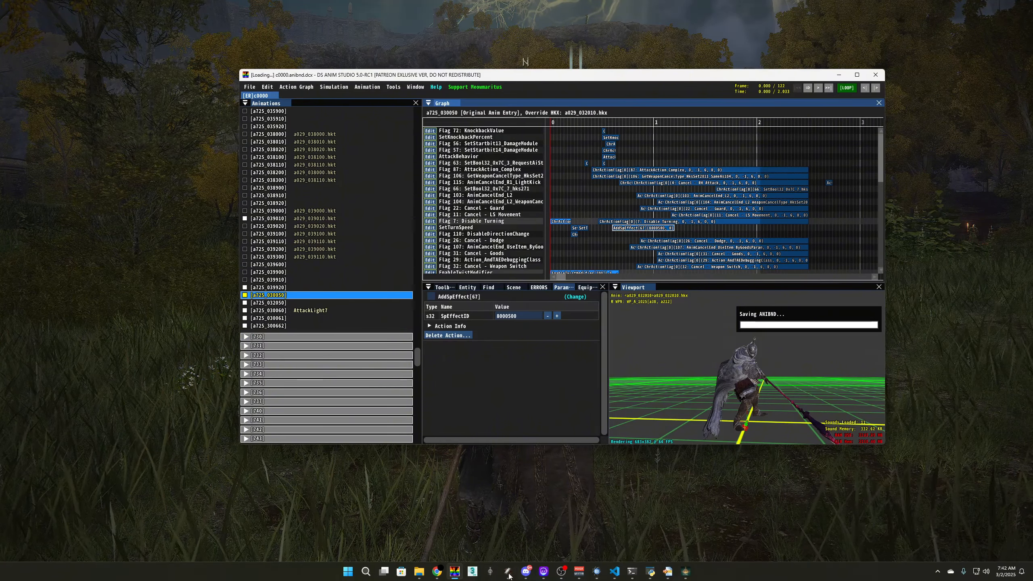
Check the game, recheck a725_032050 and AttackLight7, then switch to Smithbox's param editor
mouse_move(509, 571)
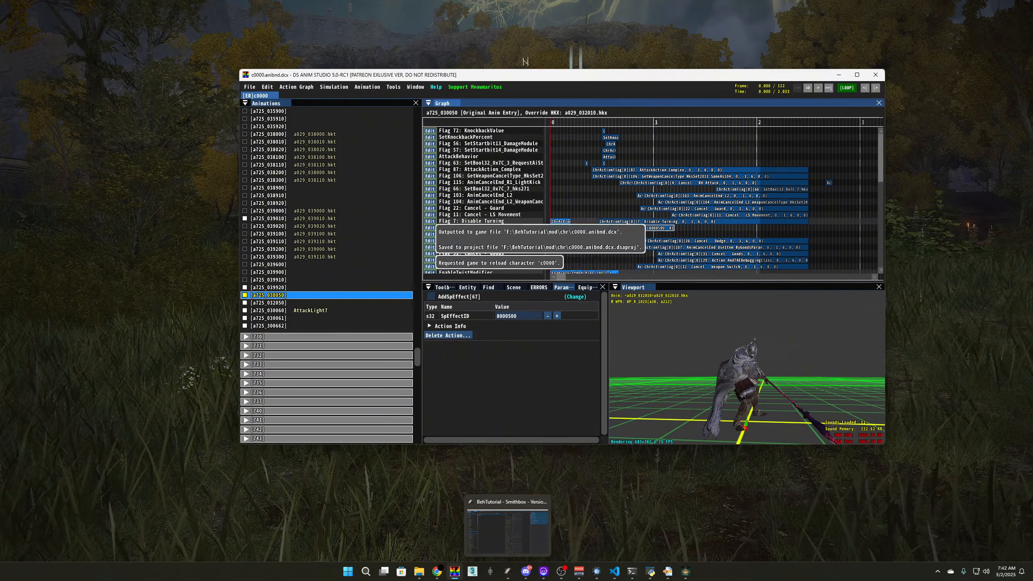
key("alt+Tab")
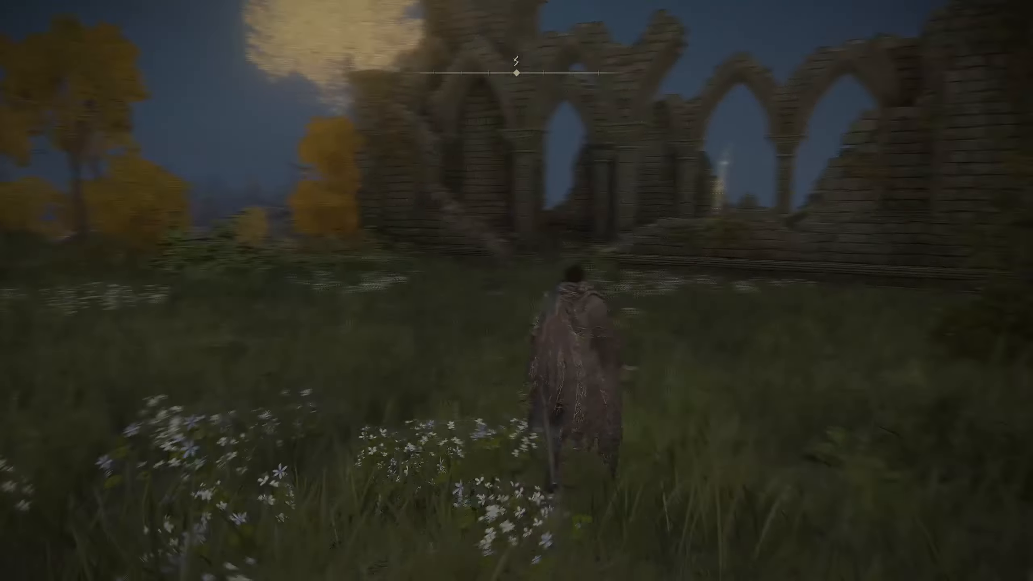
key("alt+Tab")
key("alt+Tab")
left_click(300, 257)
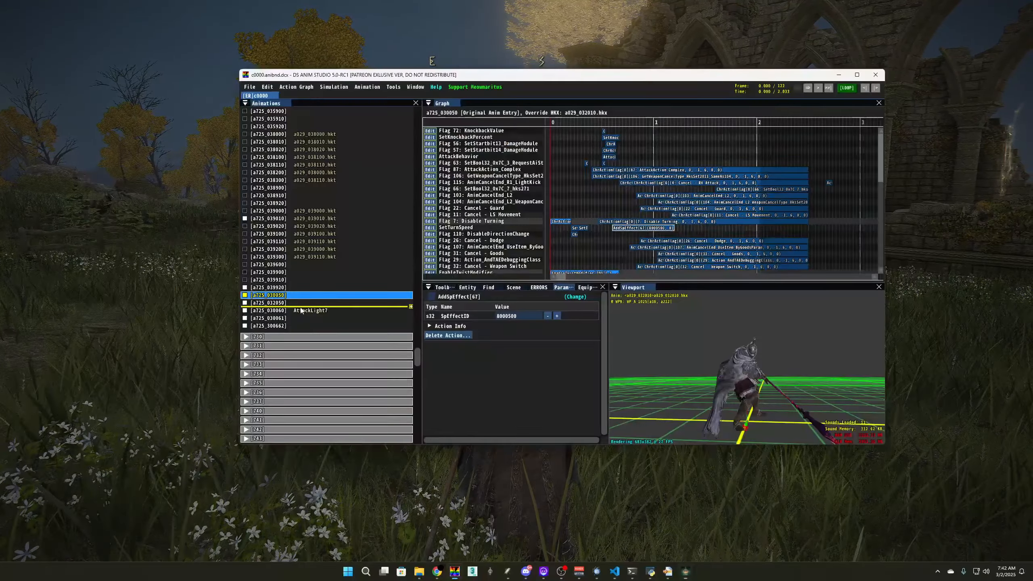
left_click(300, 306)
left_click(303, 312)
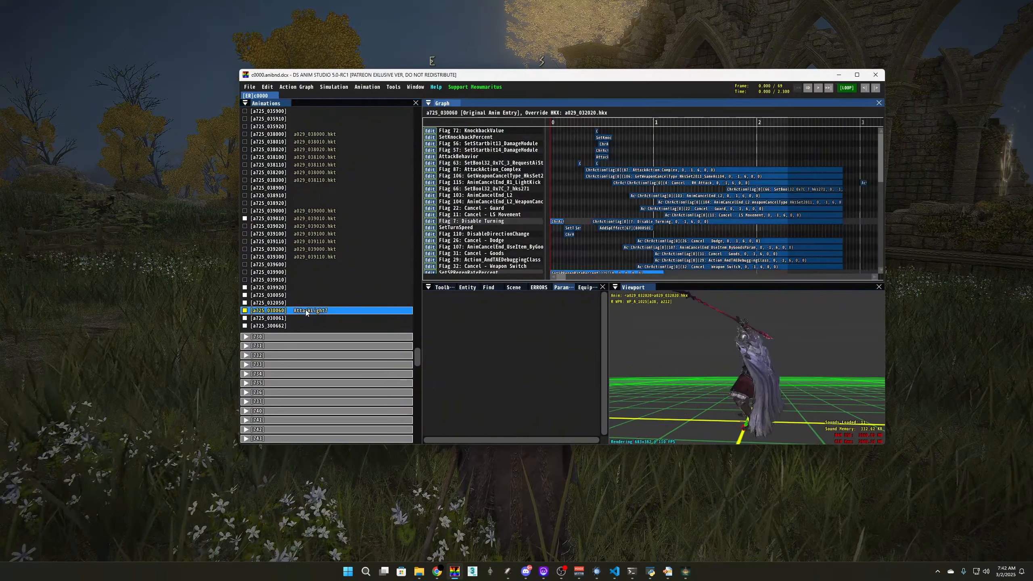
scroll(655, 236, "down", 3)
scroll(642, 237, "up", 3)
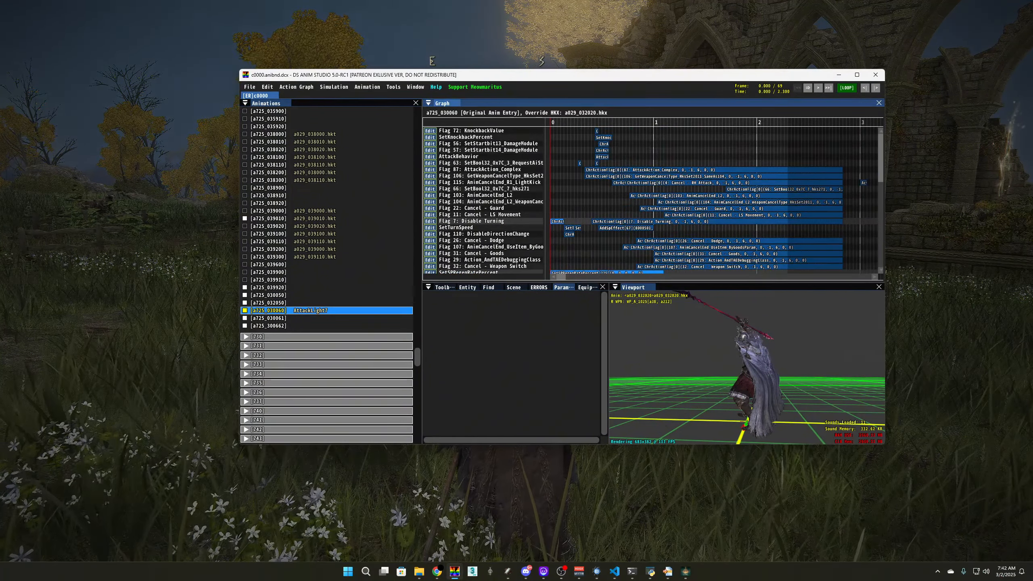
left_click(507, 573)
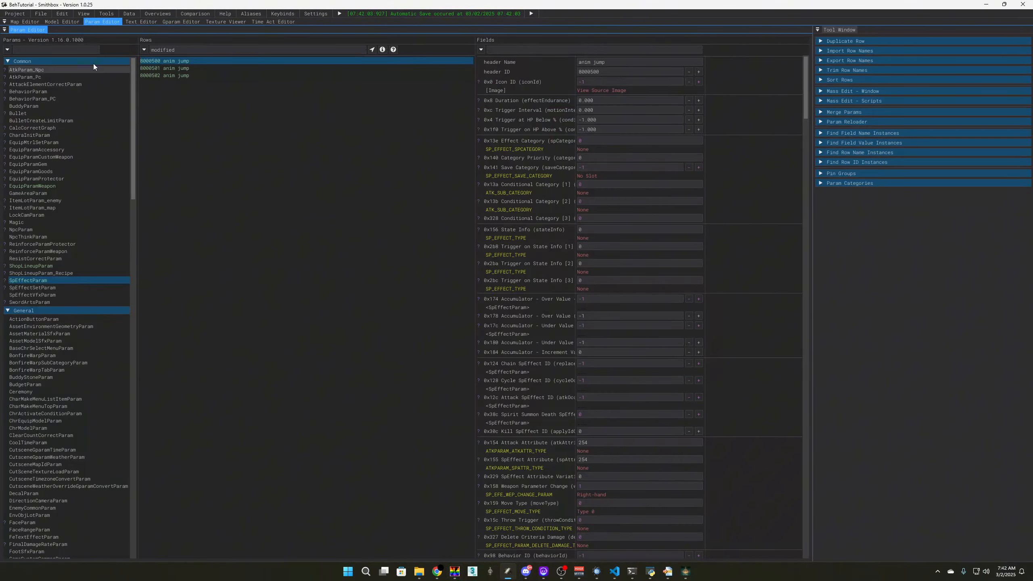
Save all modified params in Smithbox
left_click(25, 21)
left_click(102, 21)
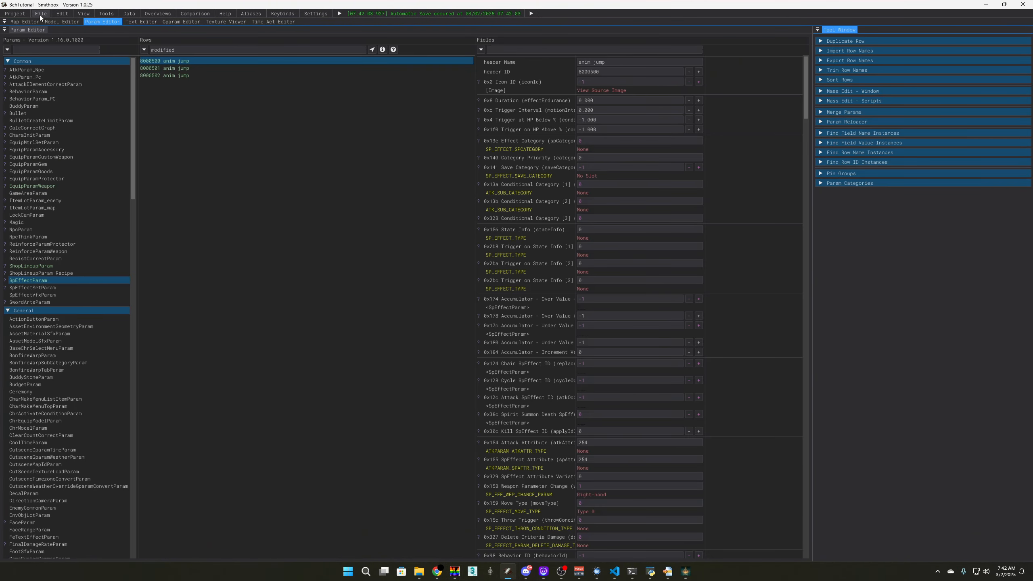
left_click(41, 13)
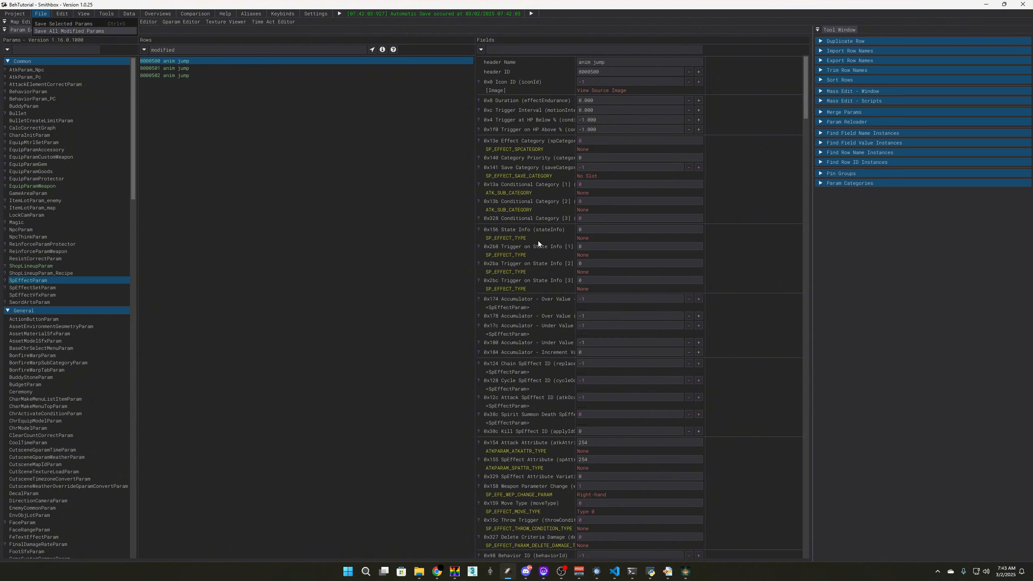
Open the F:\BehTutorial folder and run launchmod_eldenring.bat
left_click(691, 573)
key("alt+Tab")
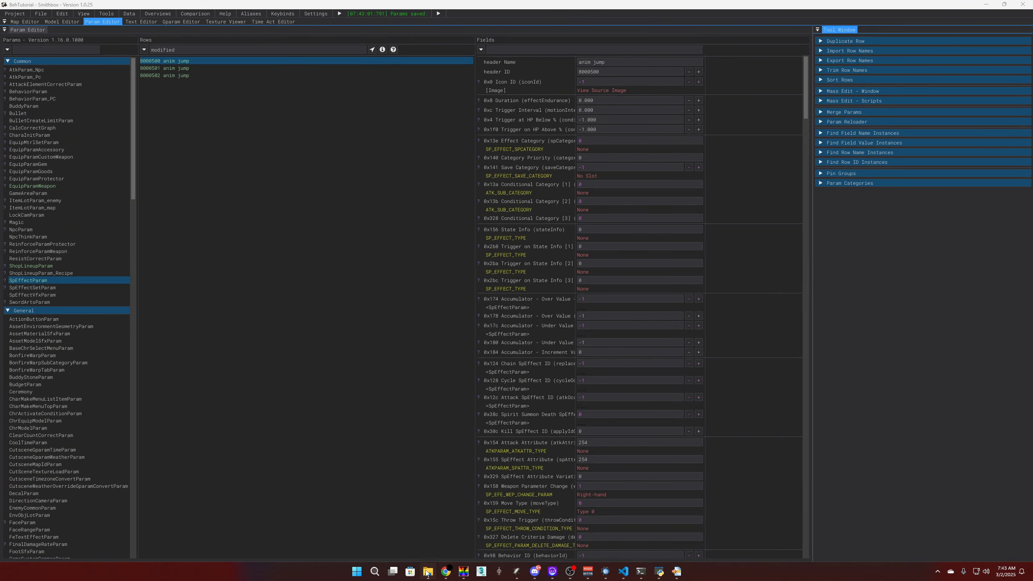
left_click(428, 572)
double_click(415, 276)
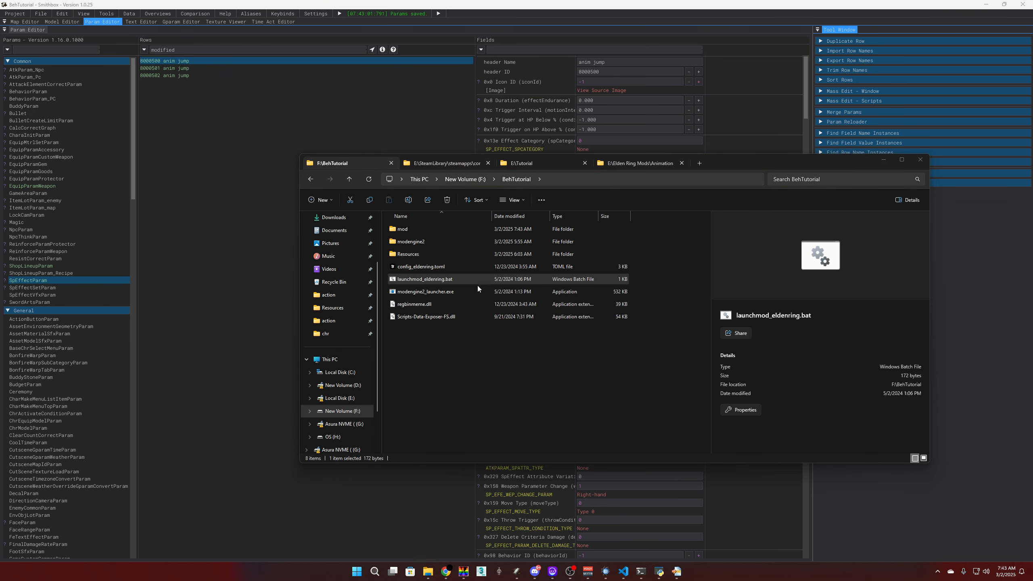
double_click(467, 283)
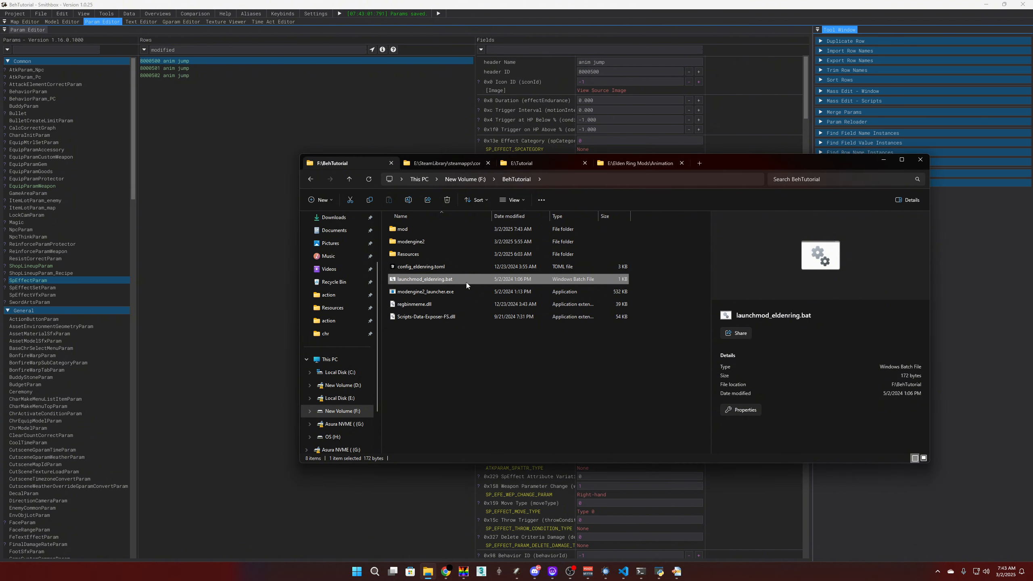